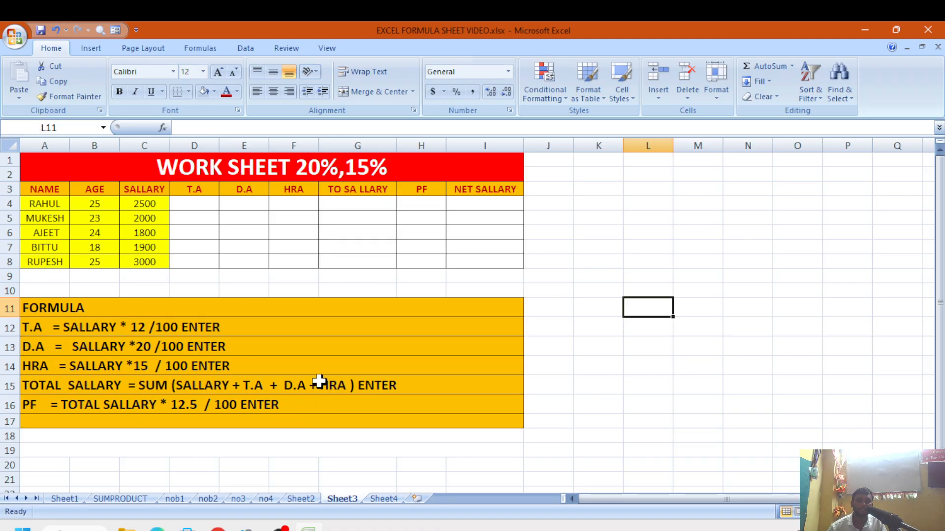
Step: Examine the salary table and the list of T.A, D.A, HRA, total salary and PF formulas below it
scroll(467, 315, up, 3)
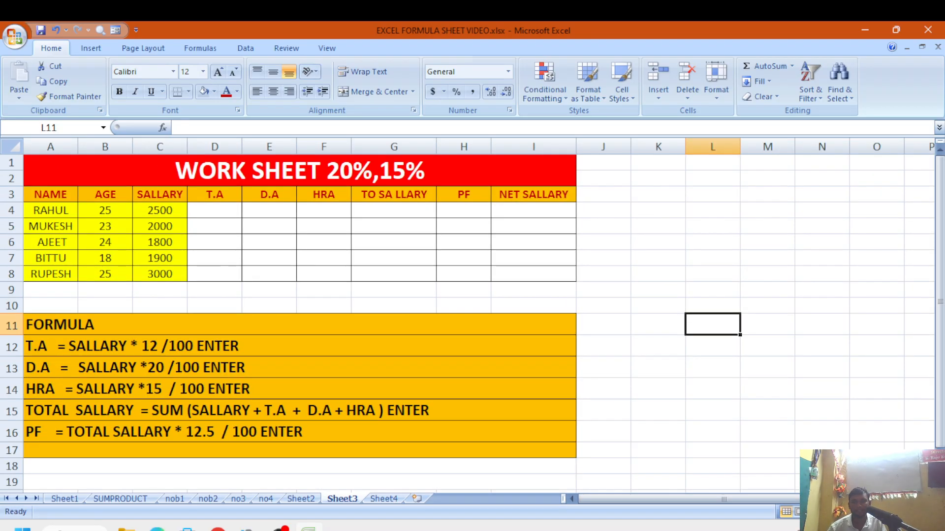
click(924, 511)
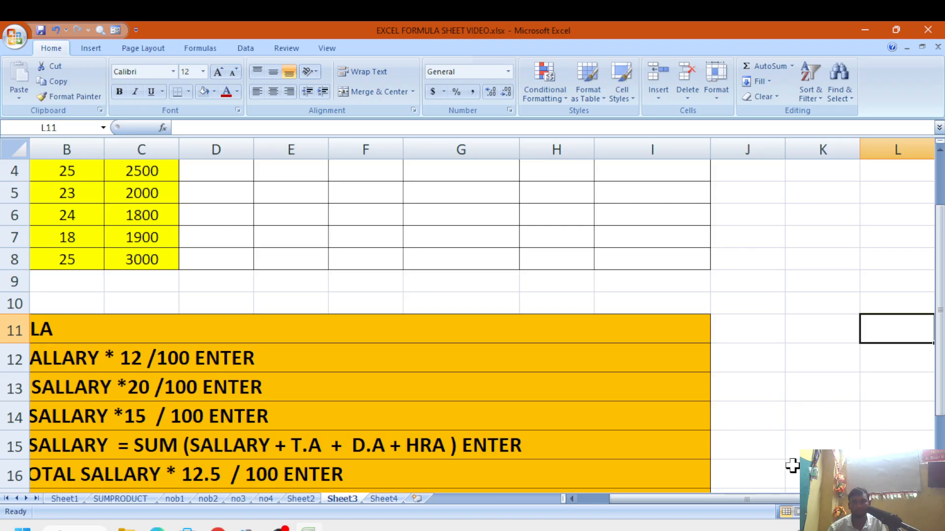
drag(615, 498, 571, 505)
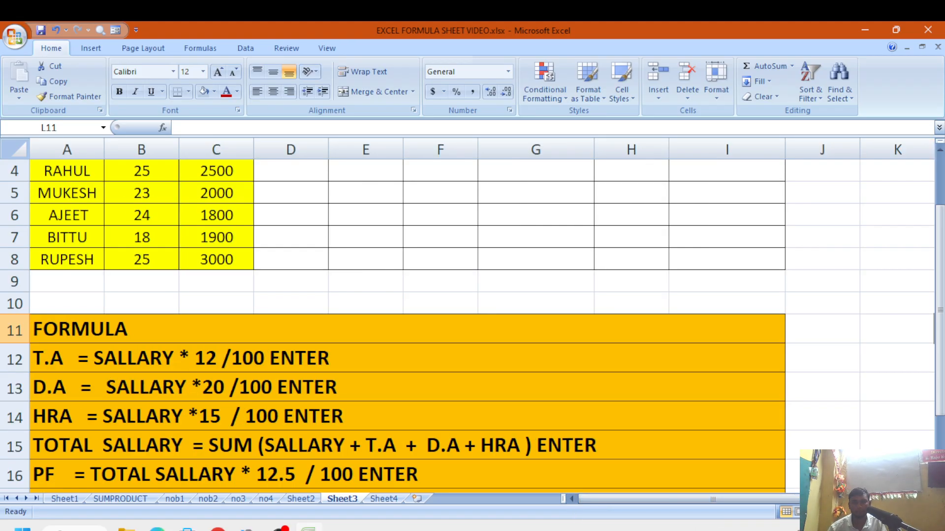
scroll(701, 465, down, 1)
scroll(640, 420, up, 1)
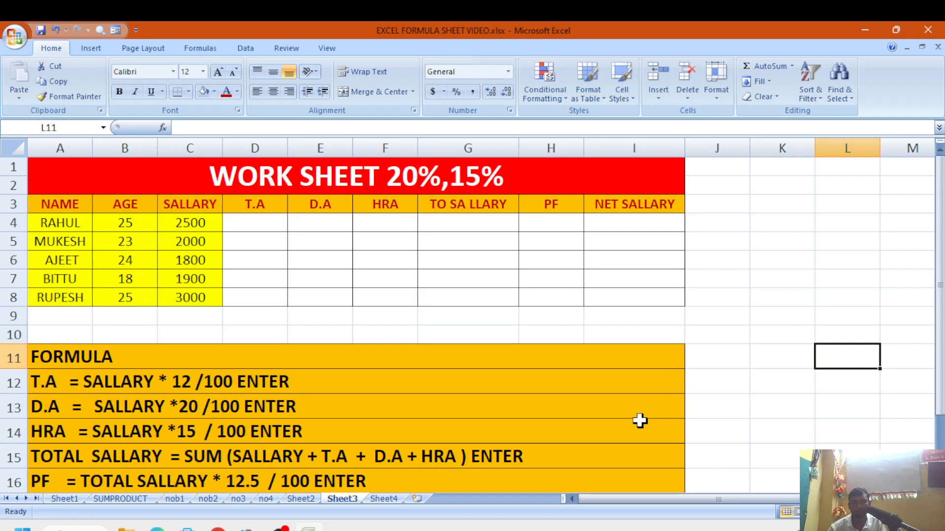
scroll(584, 401, up, 1)
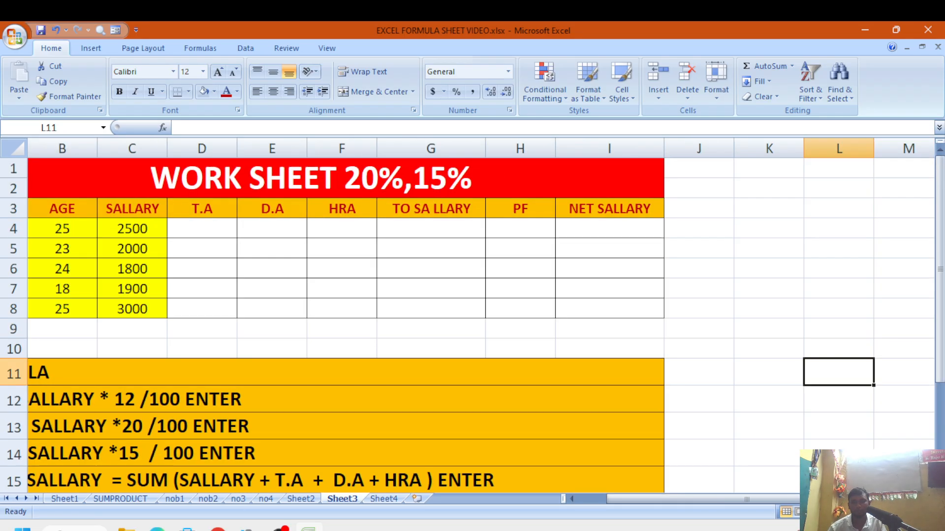
drag(652, 499, 621, 499)
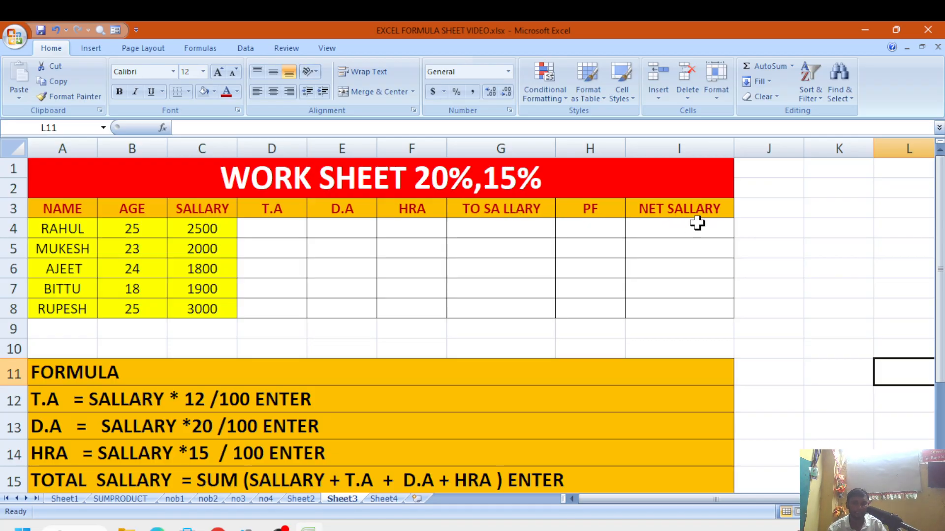
scroll(329, 261, down, 1)
scroll(330, 261, up, 1)
scroll(241, 281, down, 1)
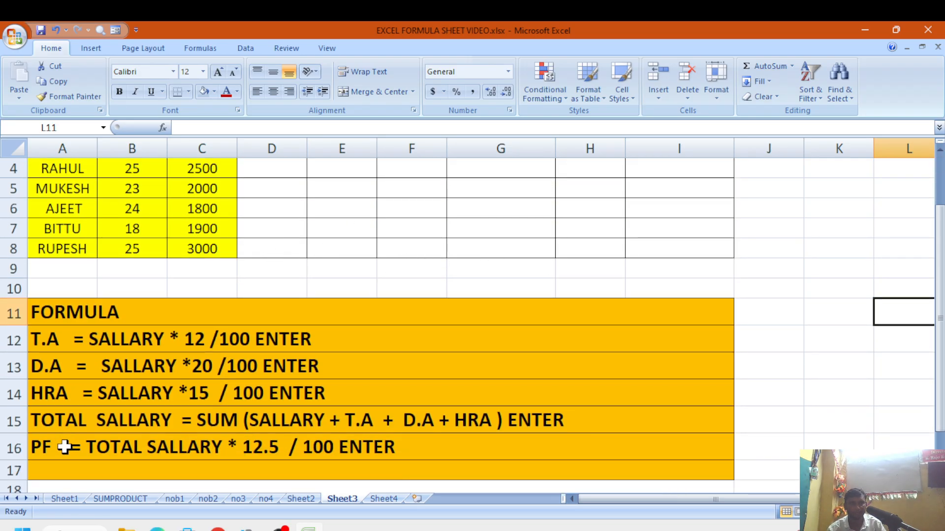
scroll(267, 246, up, 1)
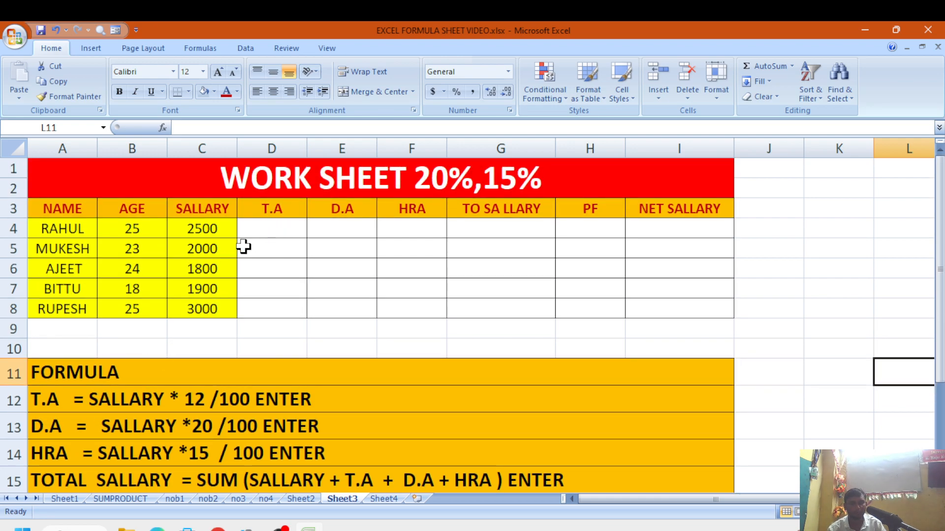
Step: Calculate the first employee's T.A in D4 with the formula =C4*12/100
click(269, 230)
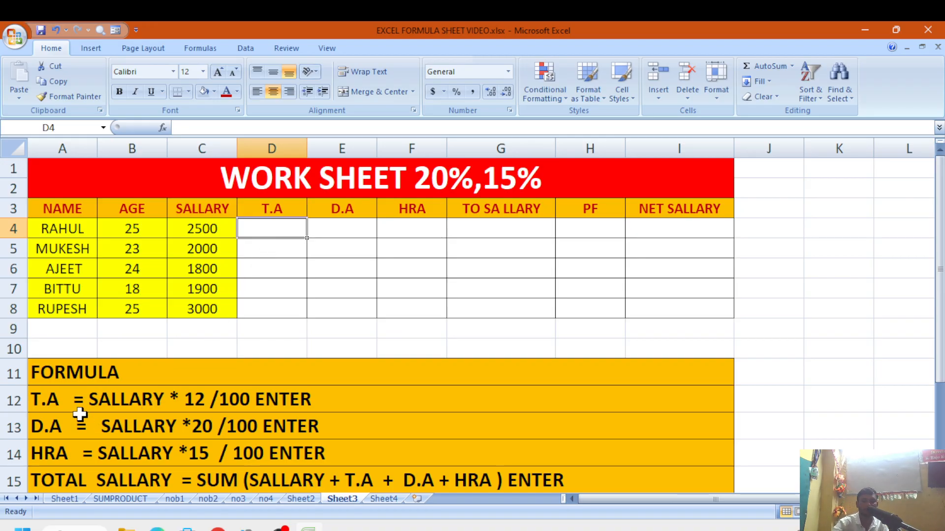
text(=)
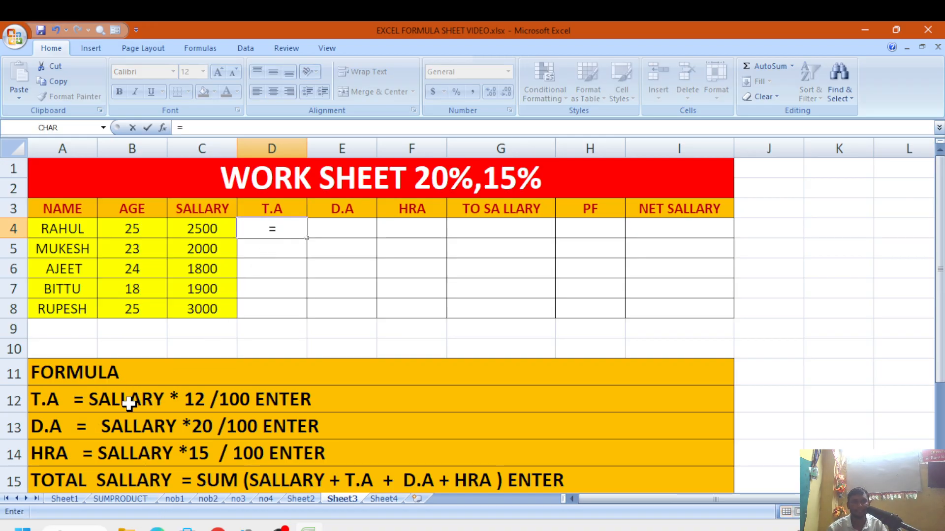
click(199, 234)
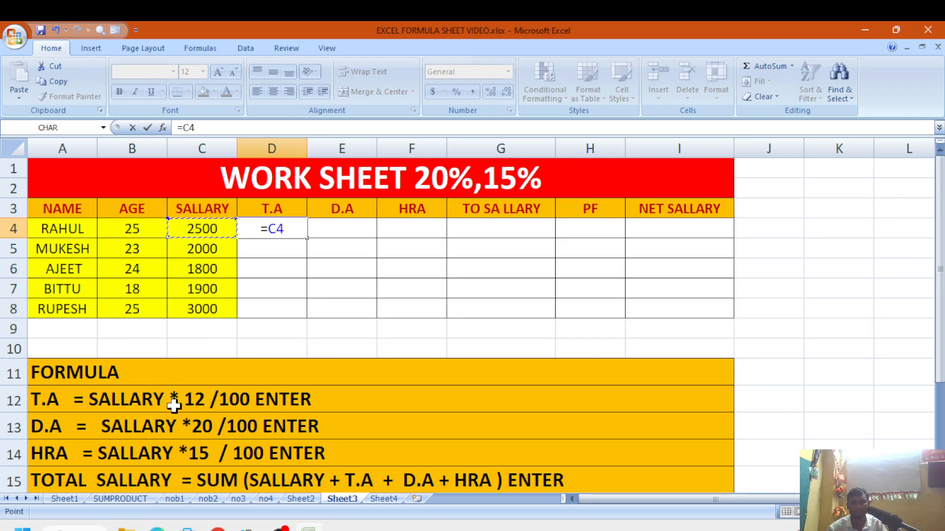
text(*)
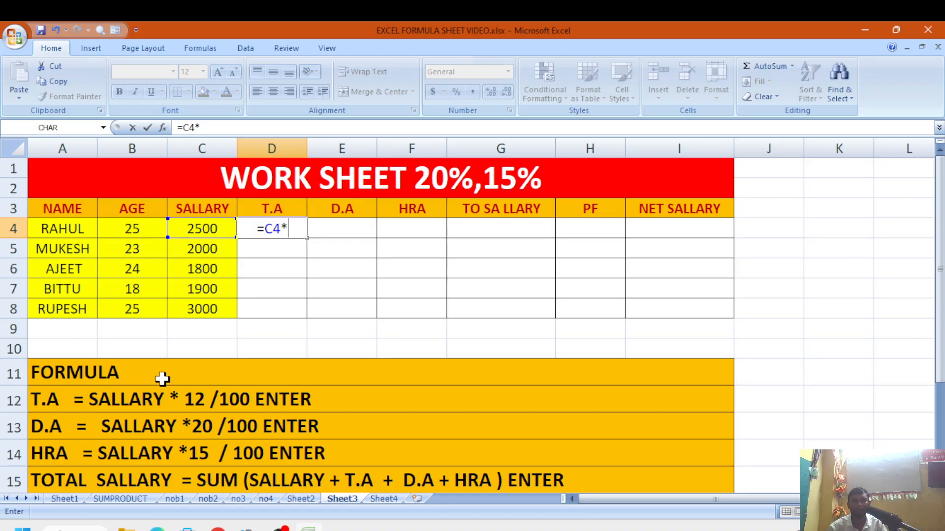
text(12)
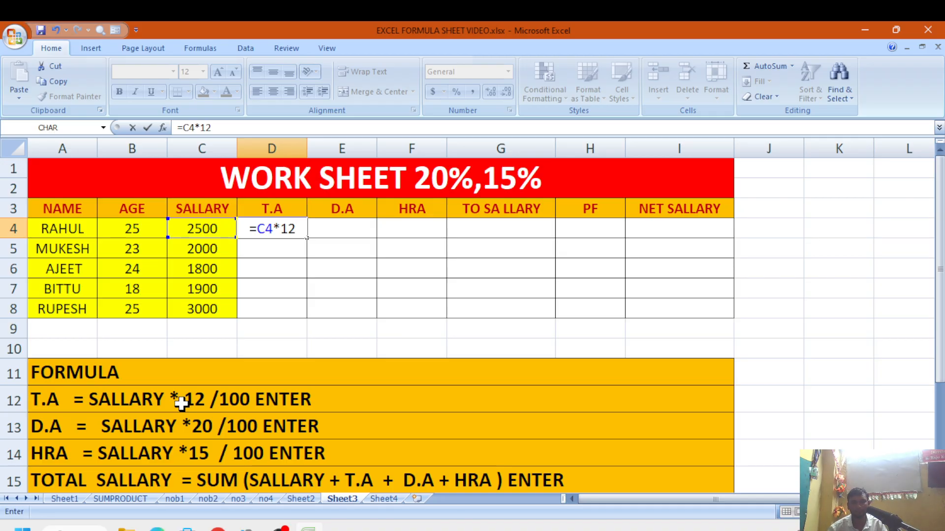
text(/)
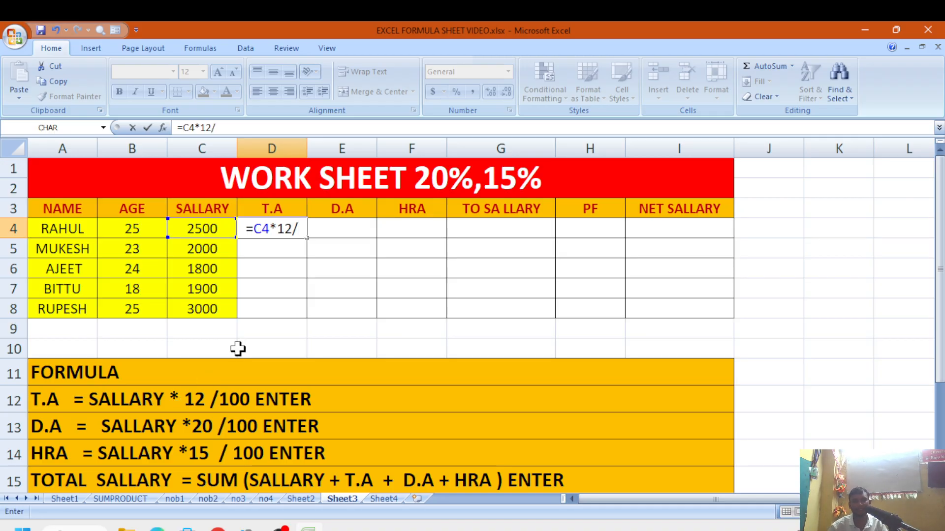
text(100)
key(Return)
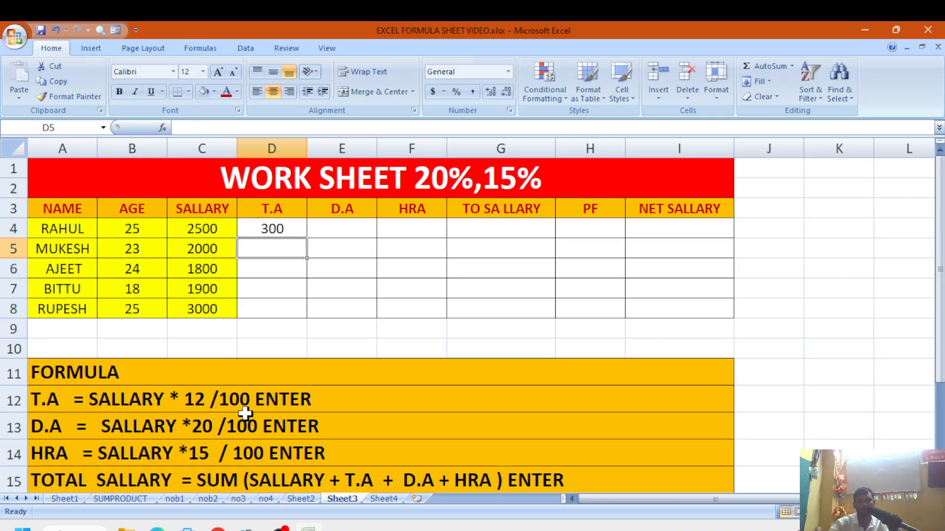
click(495, 262)
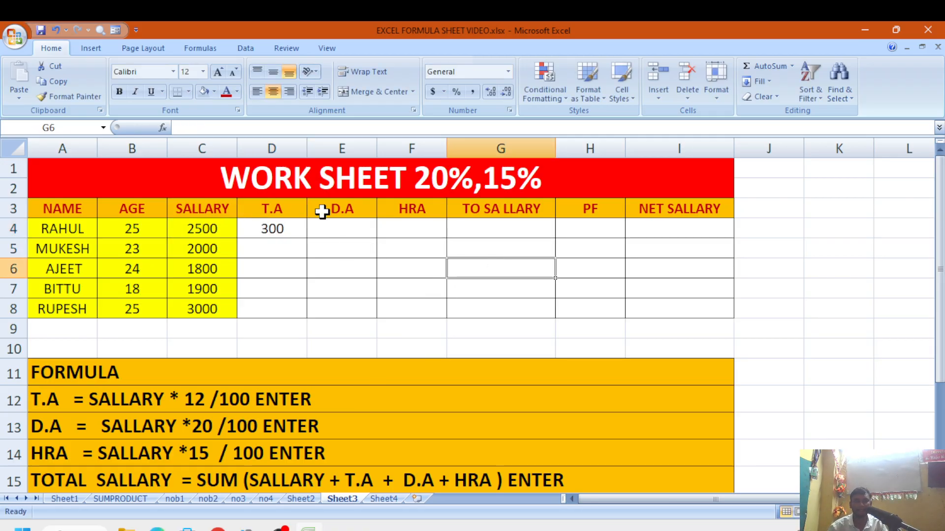
Step: Fill the T.A formula from D4 down through D8 for the remaining employees
click(288, 224)
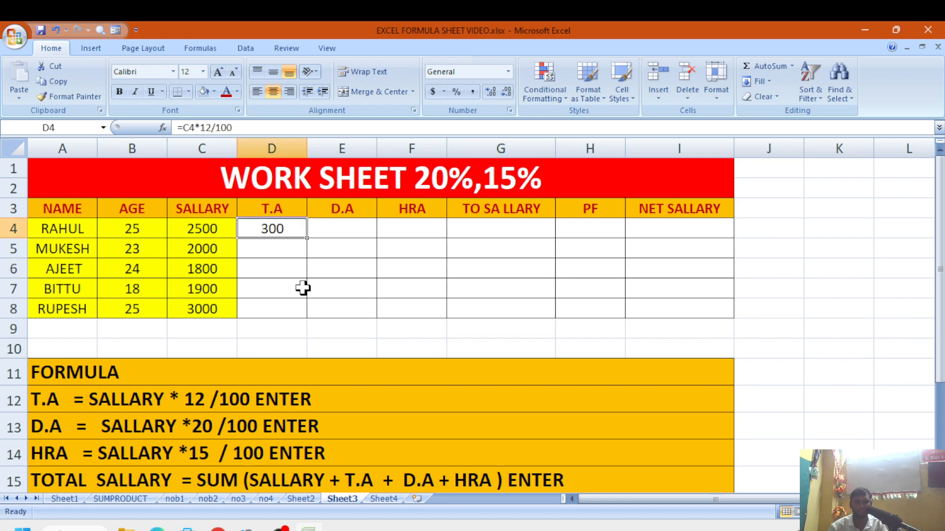
drag(307, 240, 308, 311)
click(389, 297)
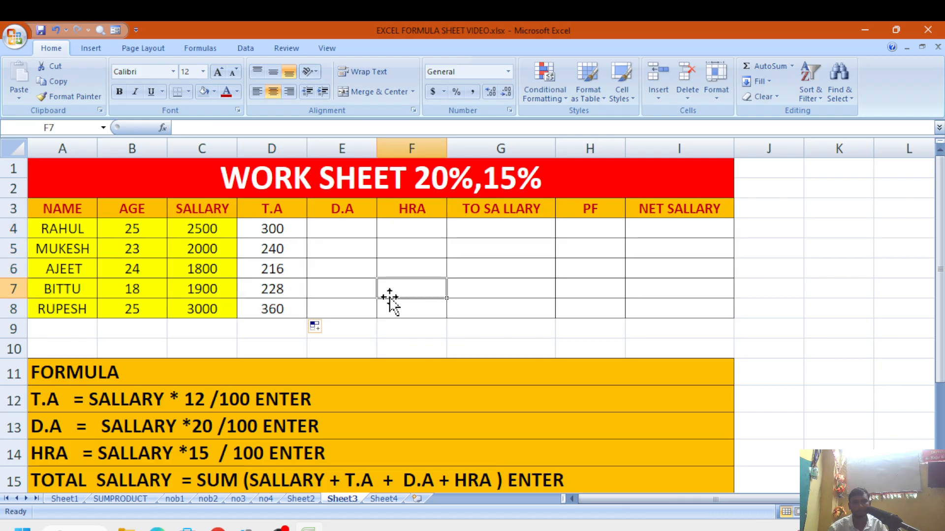
Step: Clear the contents of the T.A cells D4:D8
drag(274, 229, 271, 312)
key(Delete)
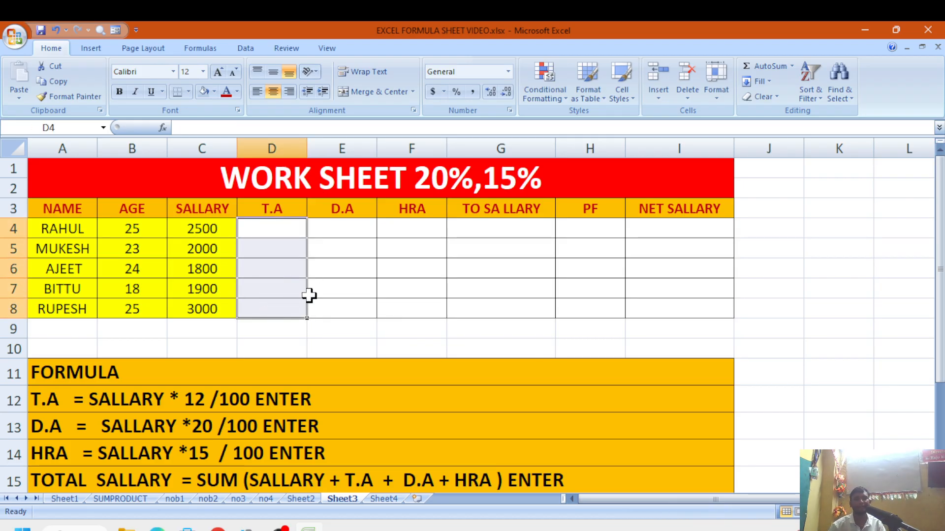
click(361, 288)
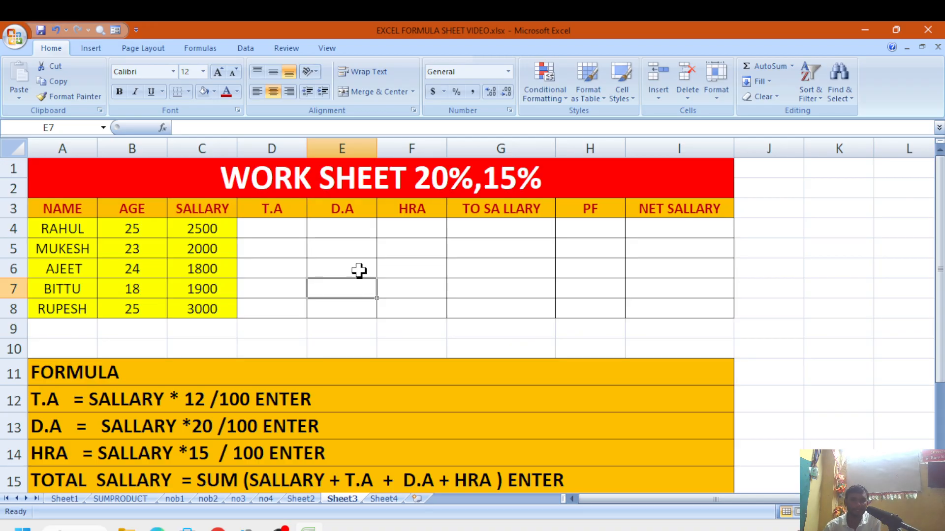
Step: Enter the T.A formula =C4*12/100 in D4 for the first employee
click(280, 227)
text(=)
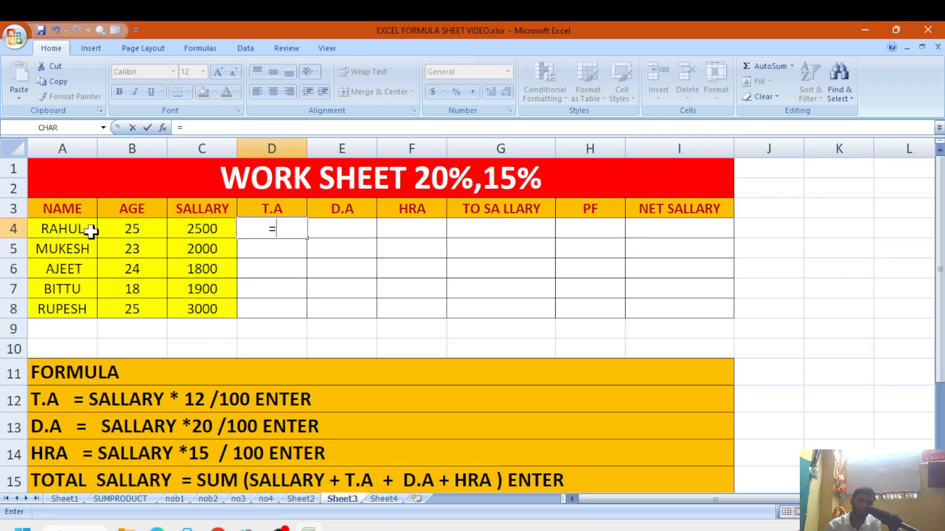
click(211, 227)
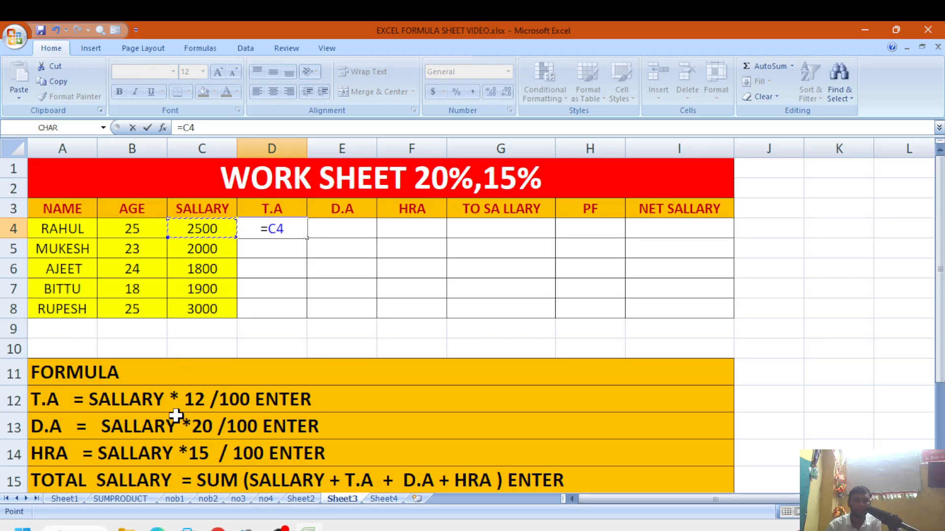
text(*)
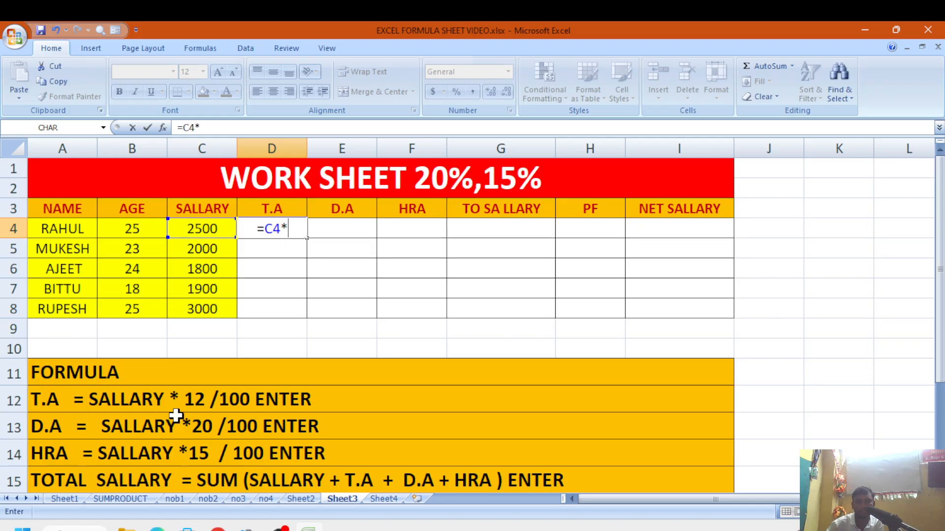
text(12)
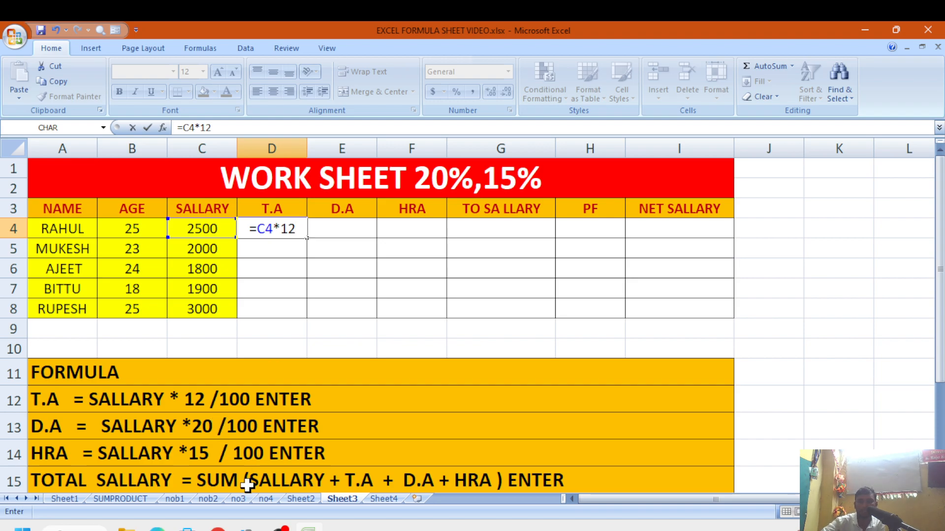
text(/100)
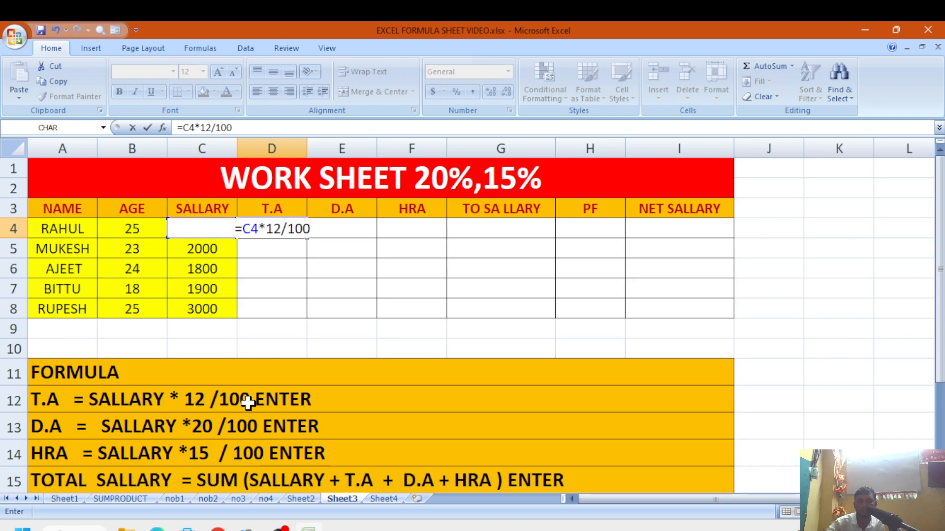
key(Return)
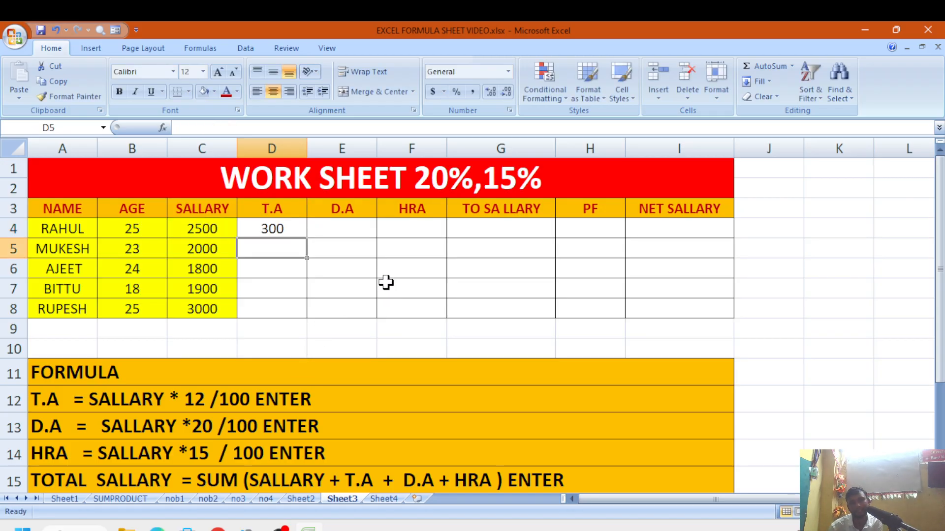
click(480, 260)
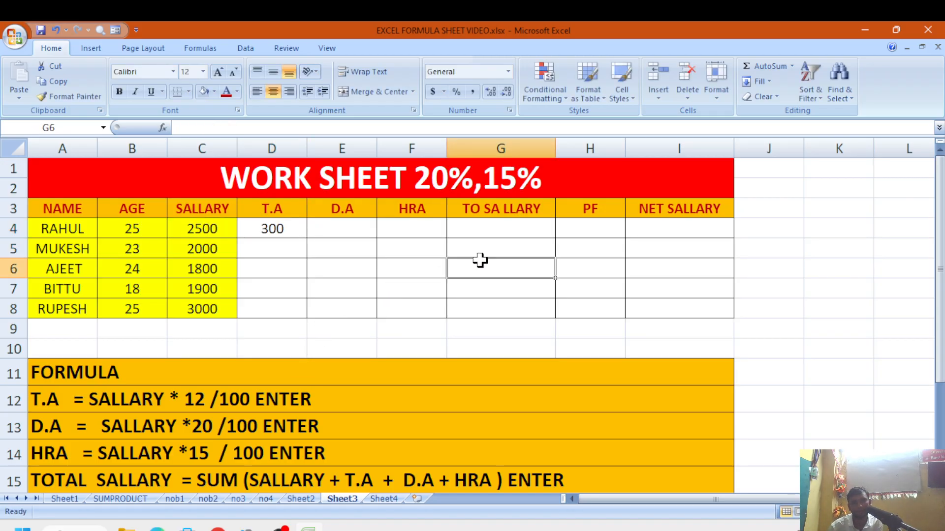
Step: Copy the T.A formula in D4 down to D8 to cover all employees
click(291, 232)
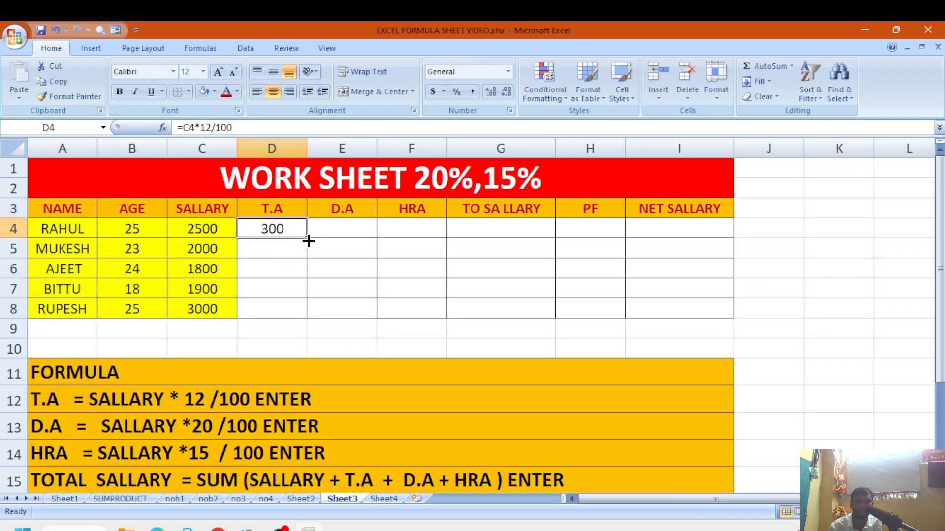
drag(308, 240, 308, 319)
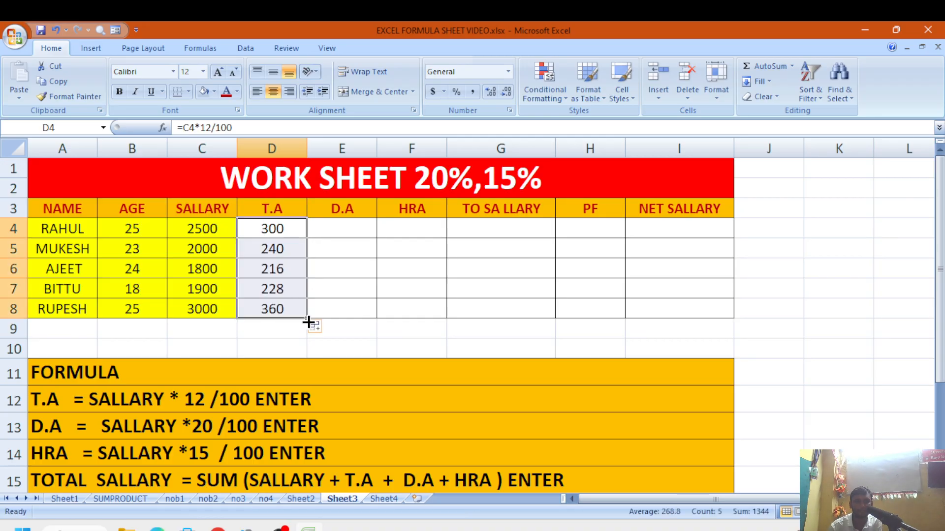
click(500, 272)
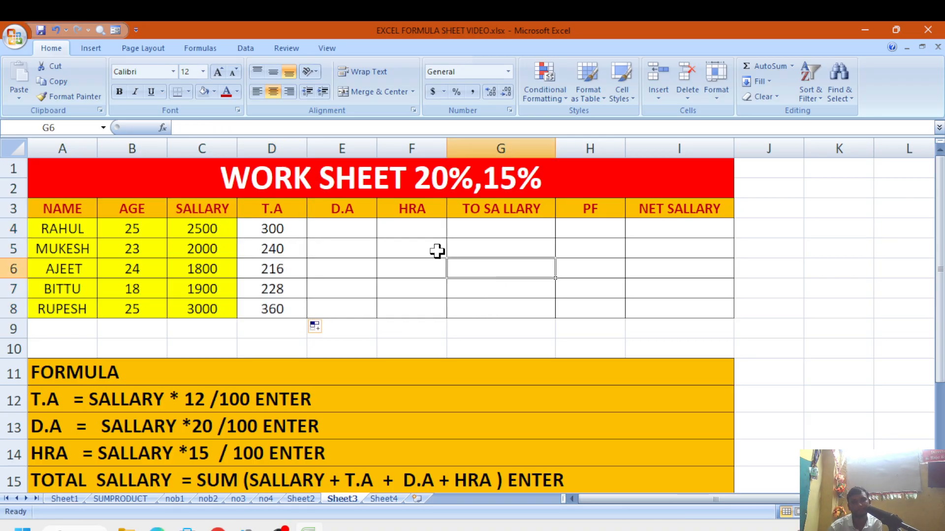
Step: Enter the D.A formula =C4*20/100 in E4 for the first employee
click(357, 234)
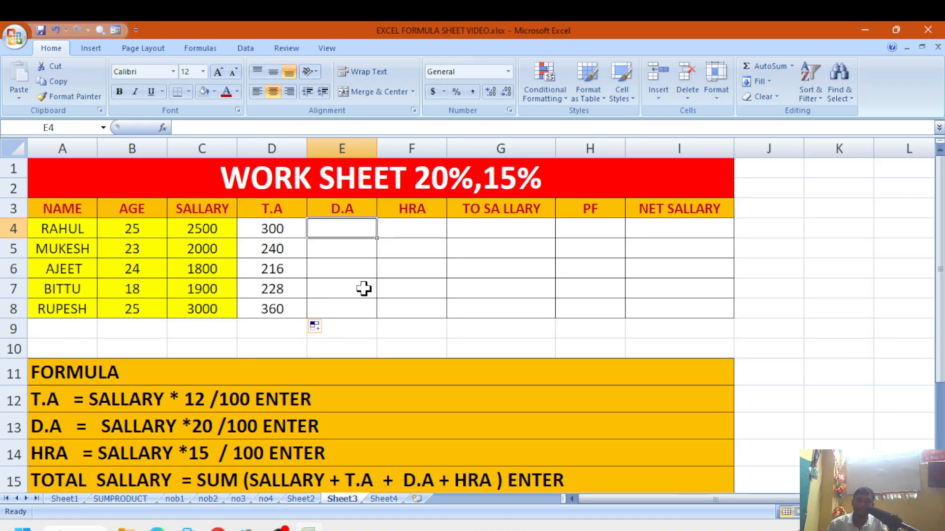
text(=)
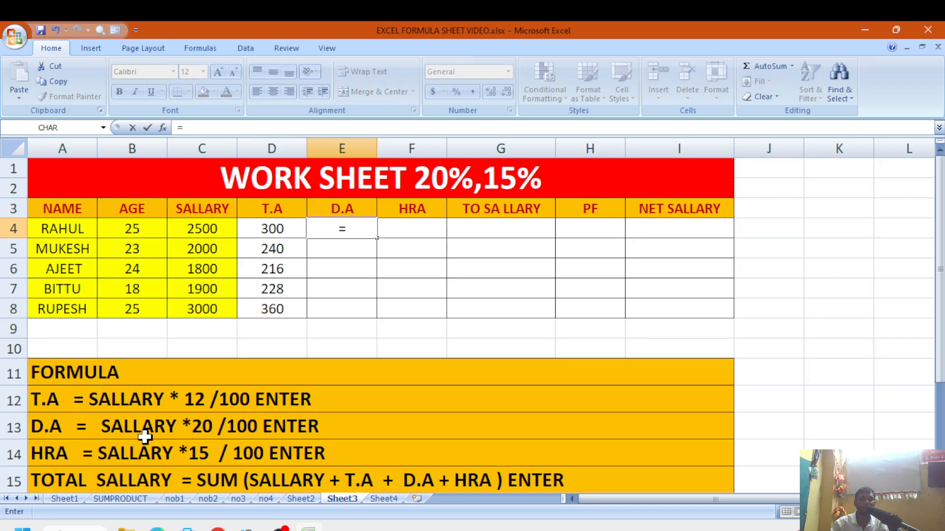
click(203, 229)
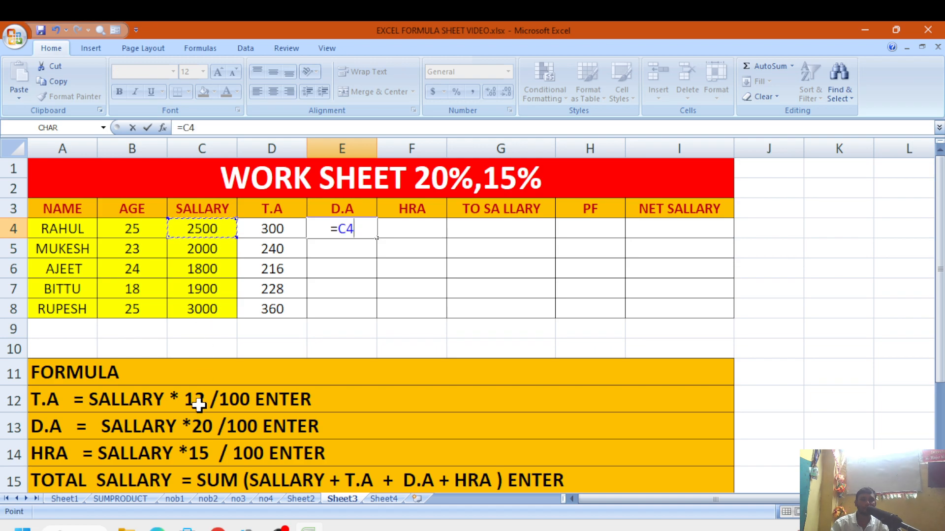
text(*)
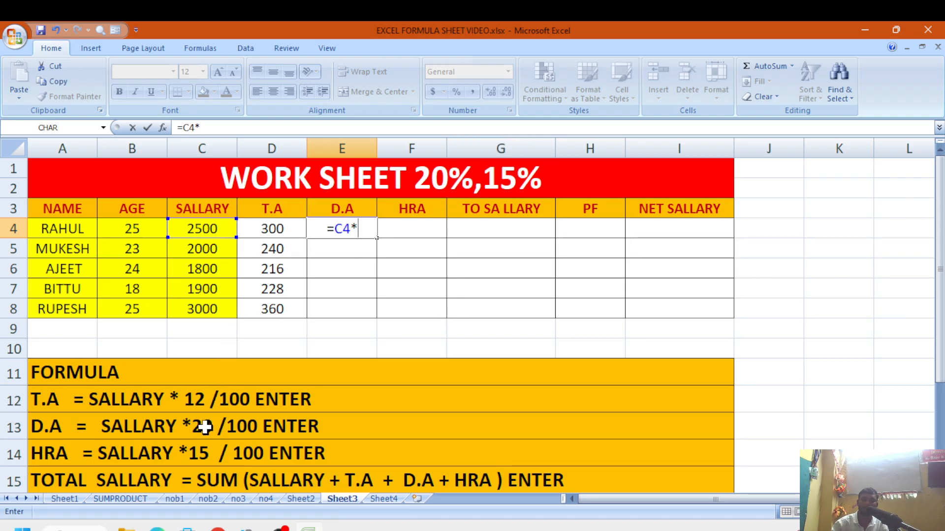
text(20)
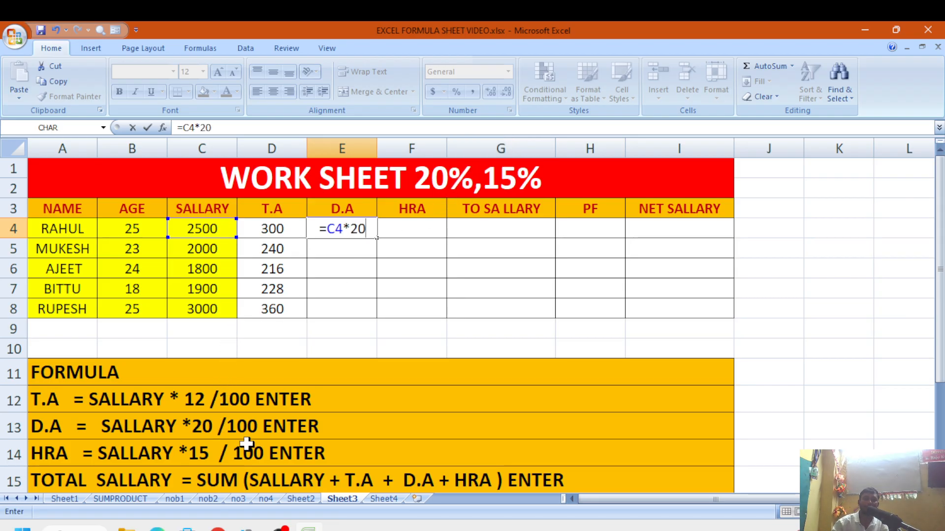
text(/)
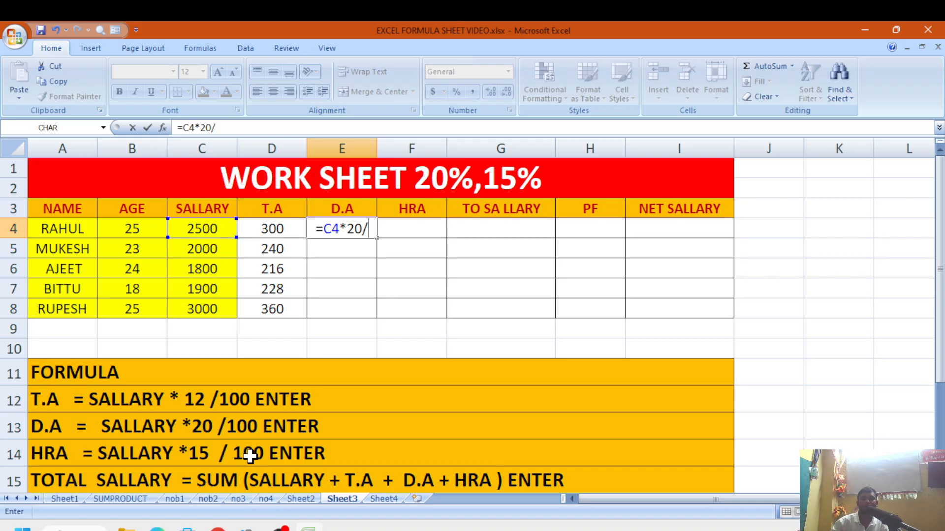
text(100)
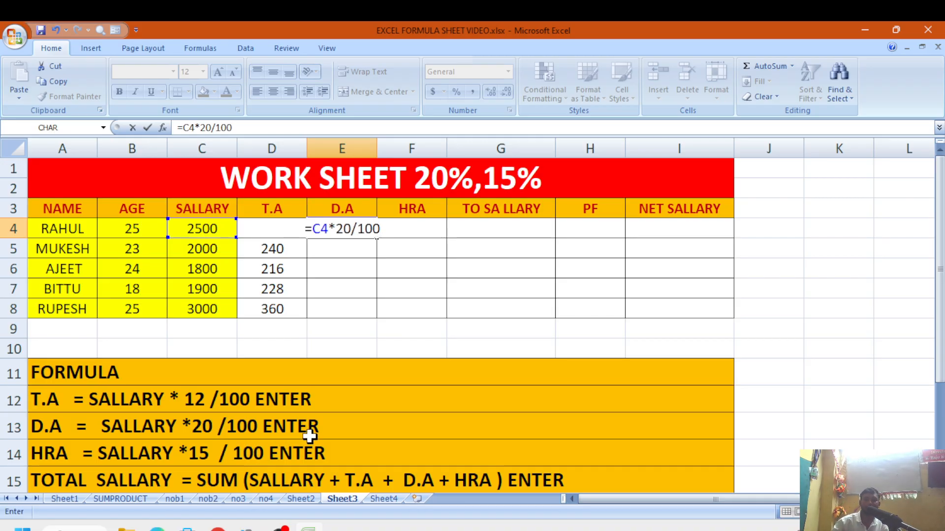
key(Return)
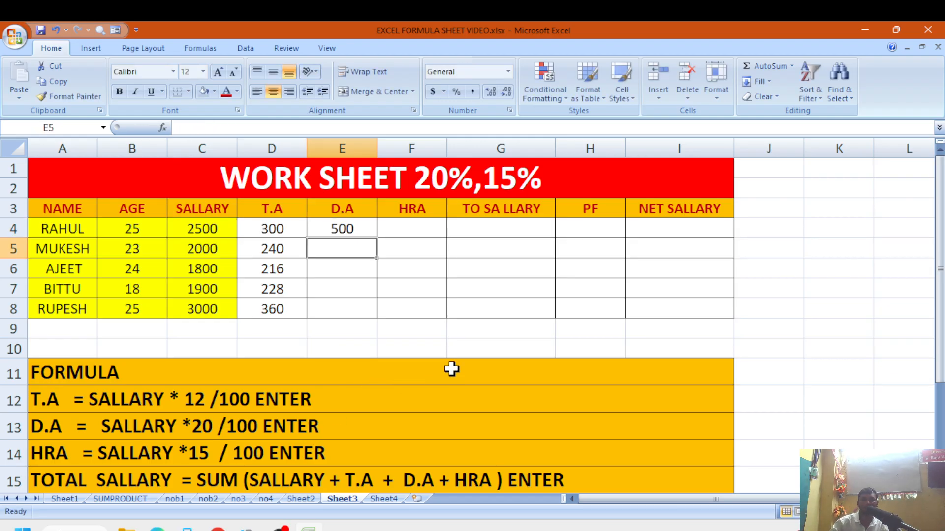
Step: Clear the D.A cell E4 and re-enter its formula as =C4*20/100
click(336, 231)
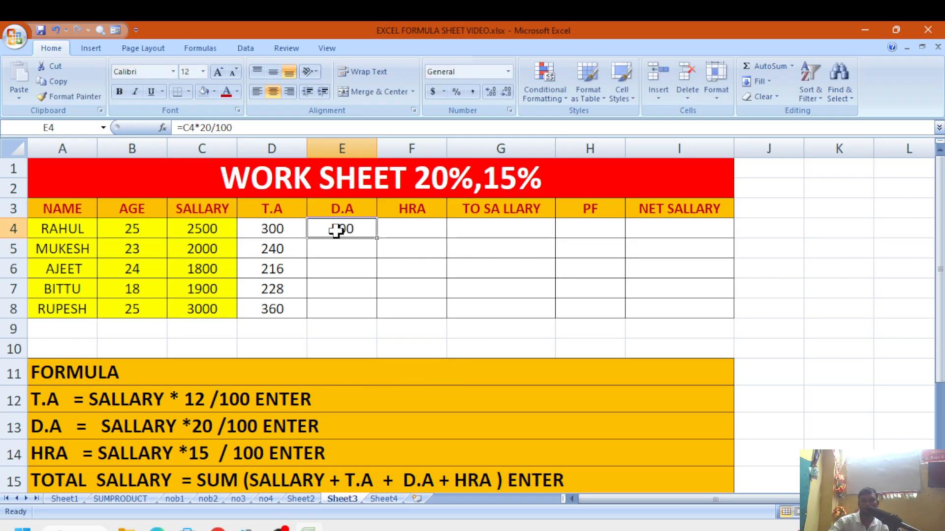
key(Delete)
text(=)
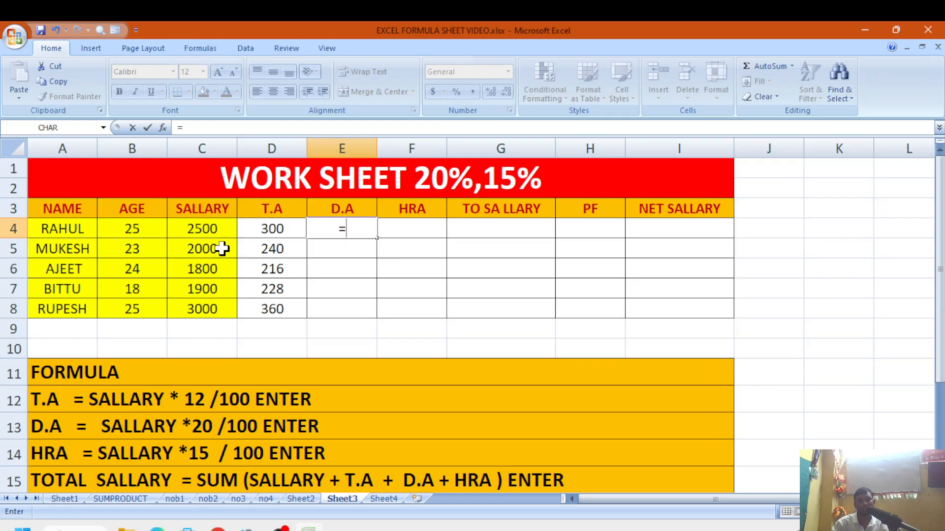
click(190, 229)
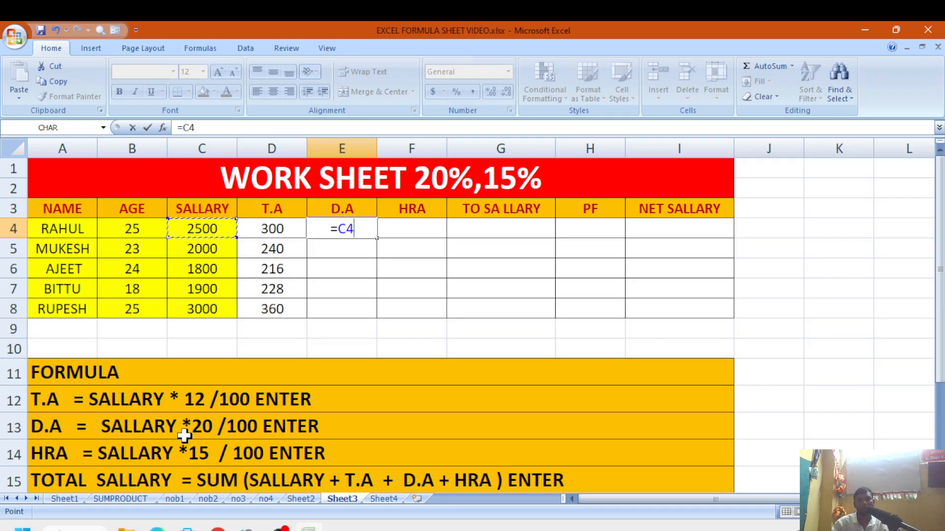
text(*)
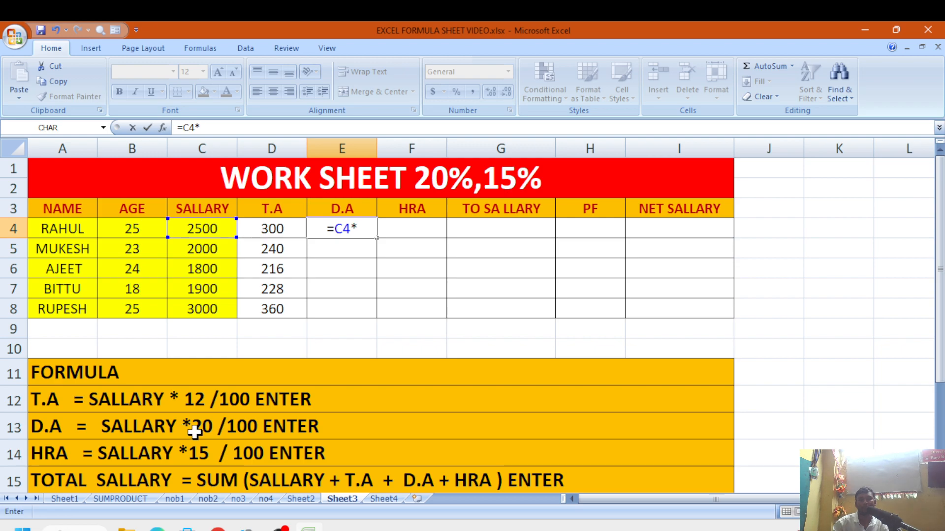
text(20)
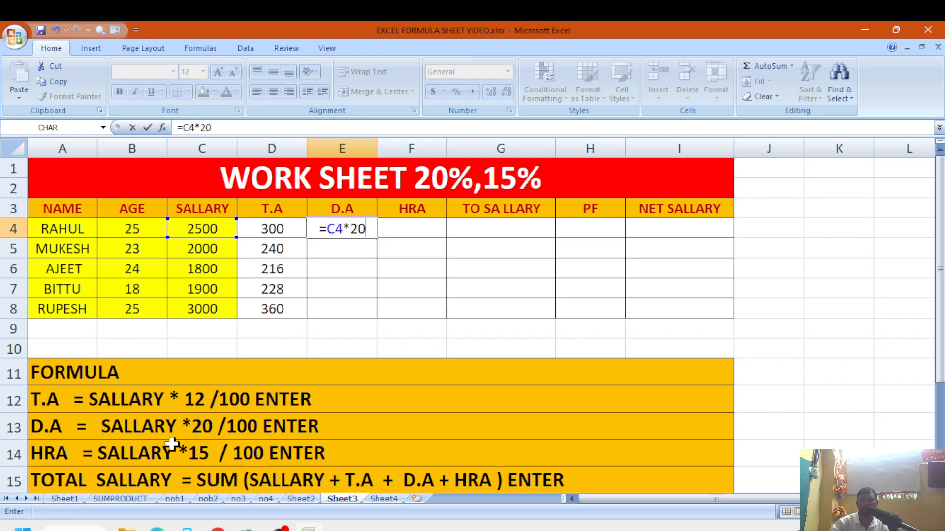
text(/)
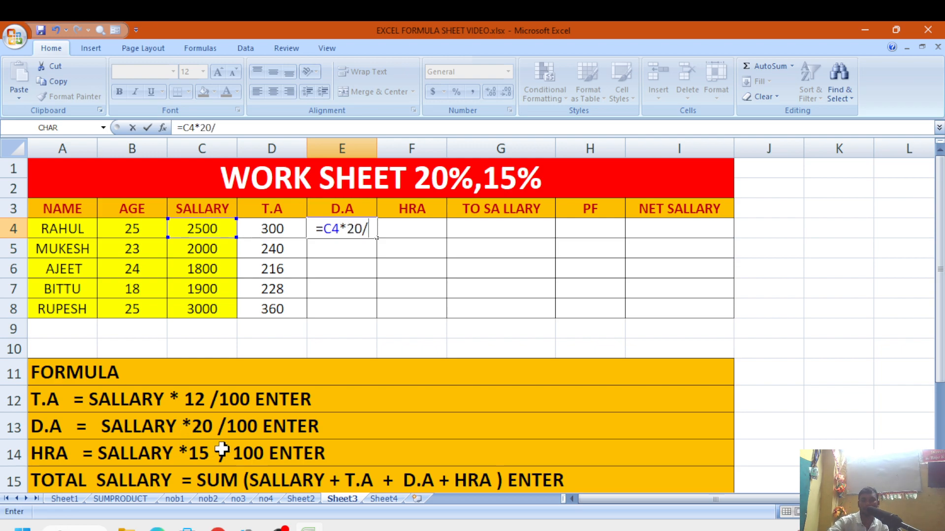
text(100)
key(Return)
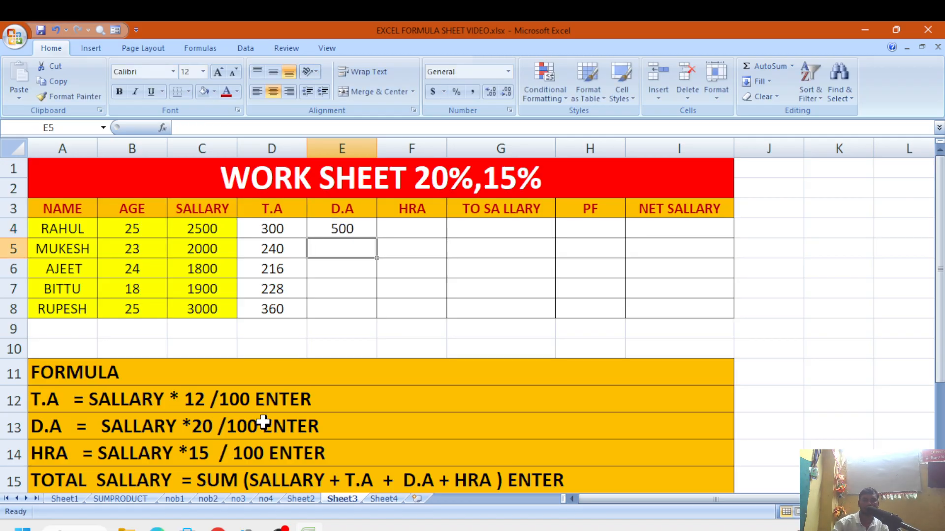
Step: Copy the D.A formula in E4 down to E8 to cover all employees
click(538, 252)
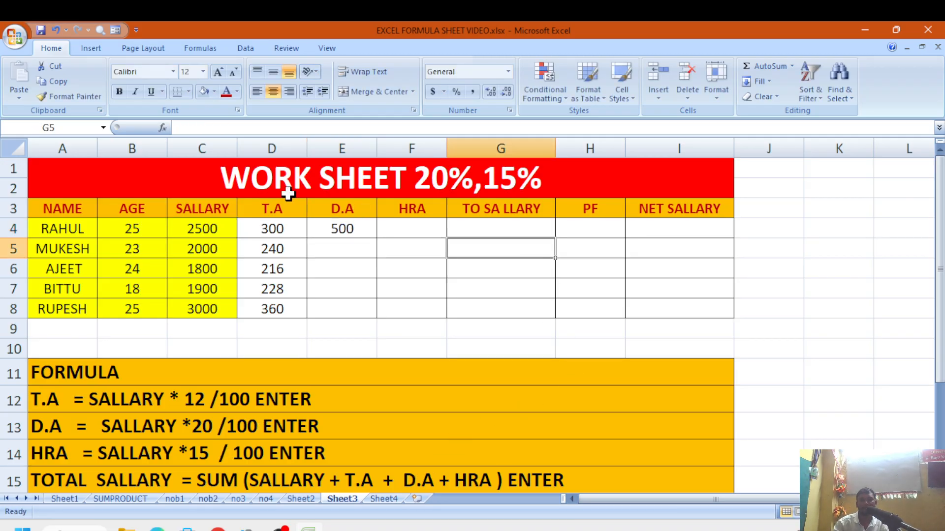
click(315, 229)
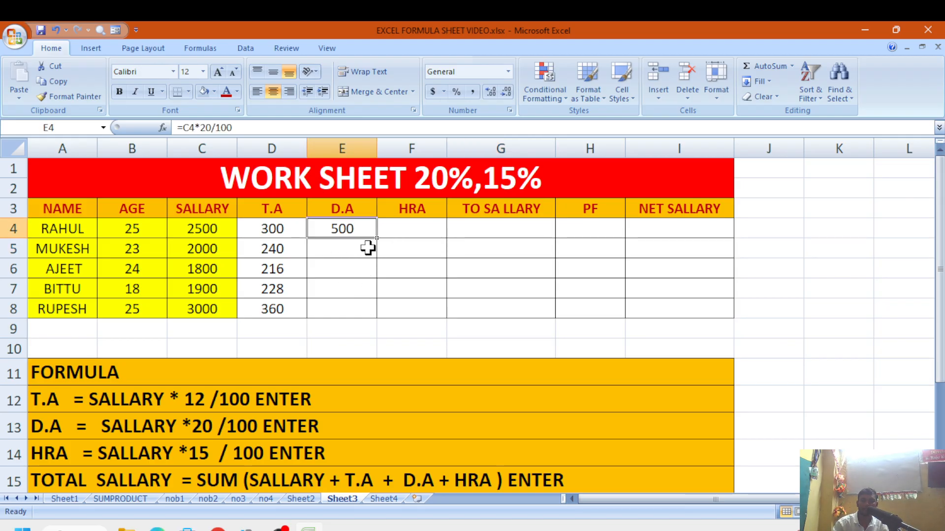
drag(376, 238, 381, 325)
click(507, 320)
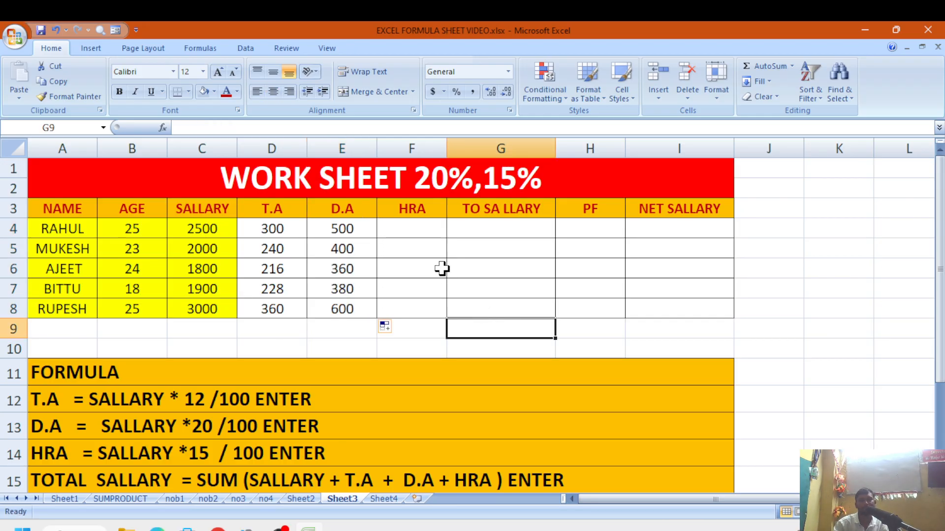
Step: Enter the HRA formula =C4*15/100 in F4 for the first employee
click(430, 231)
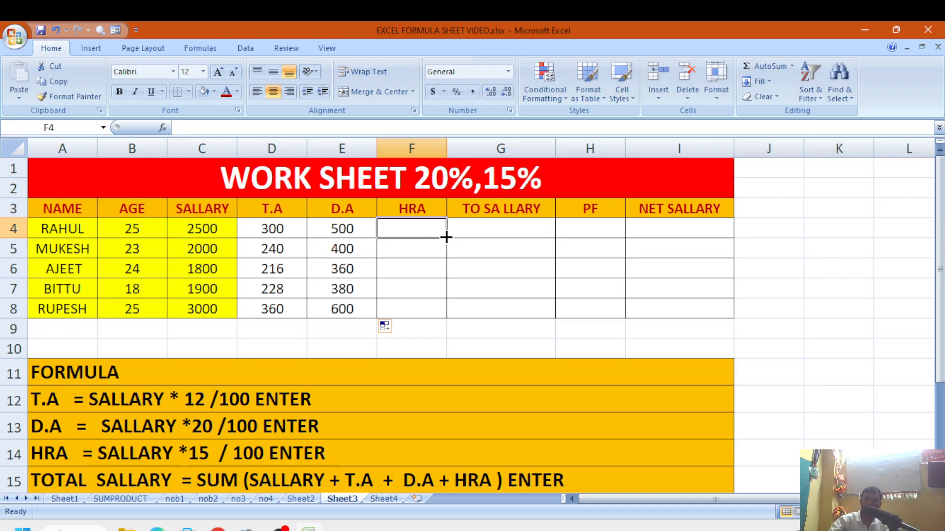
text(=)
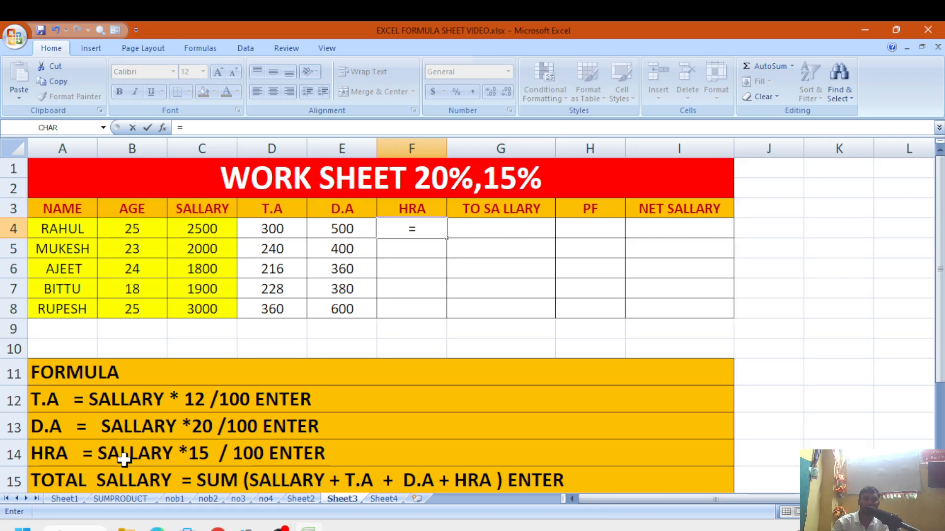
click(187, 230)
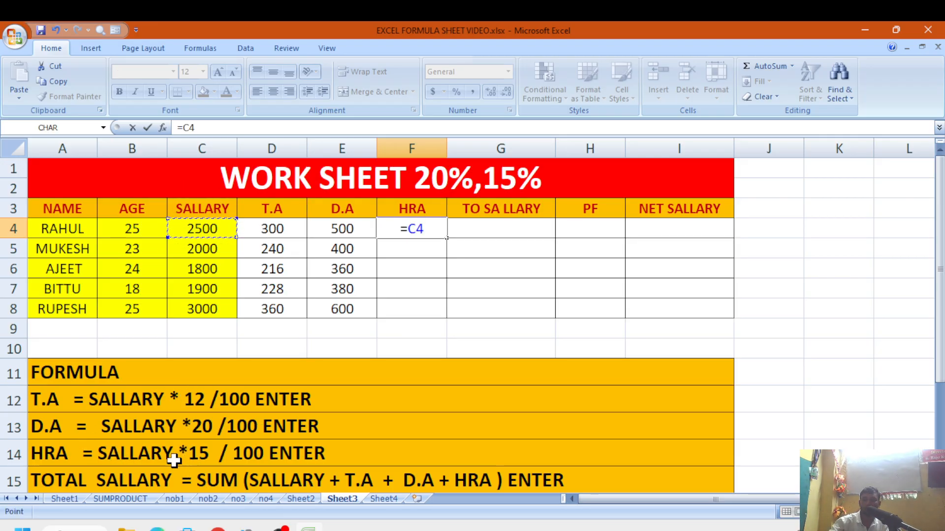
text(15)
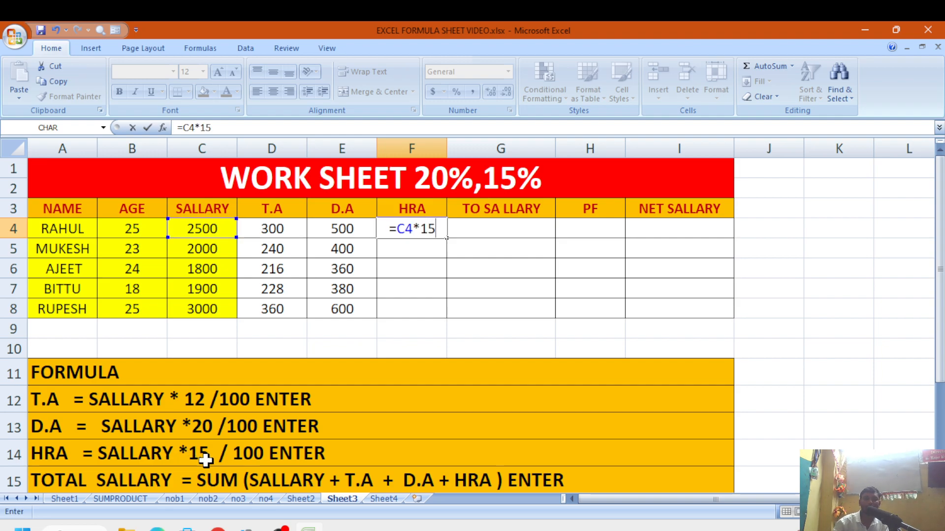
text(/)
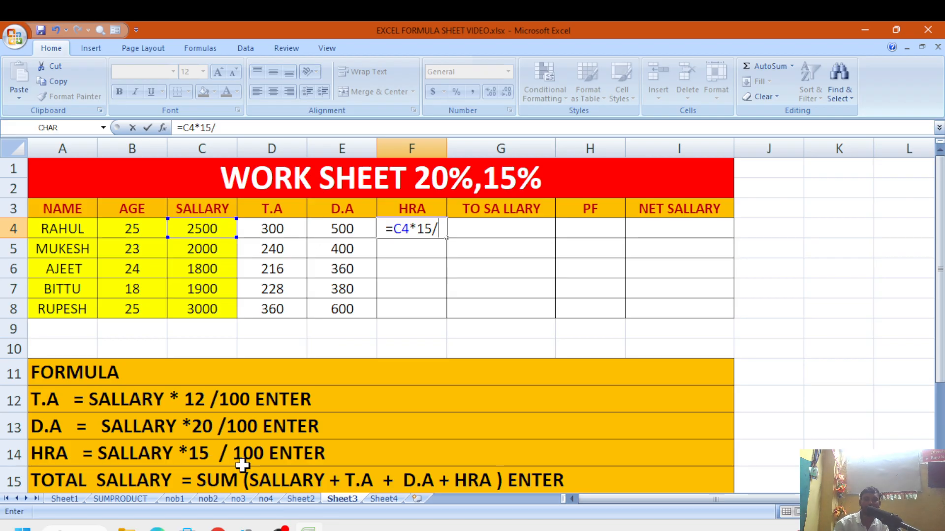
text(100)
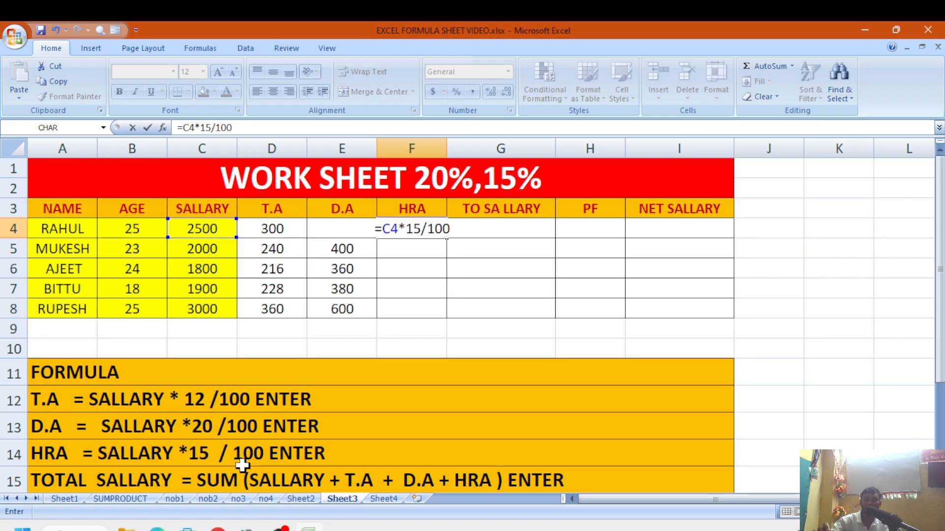
key(Return)
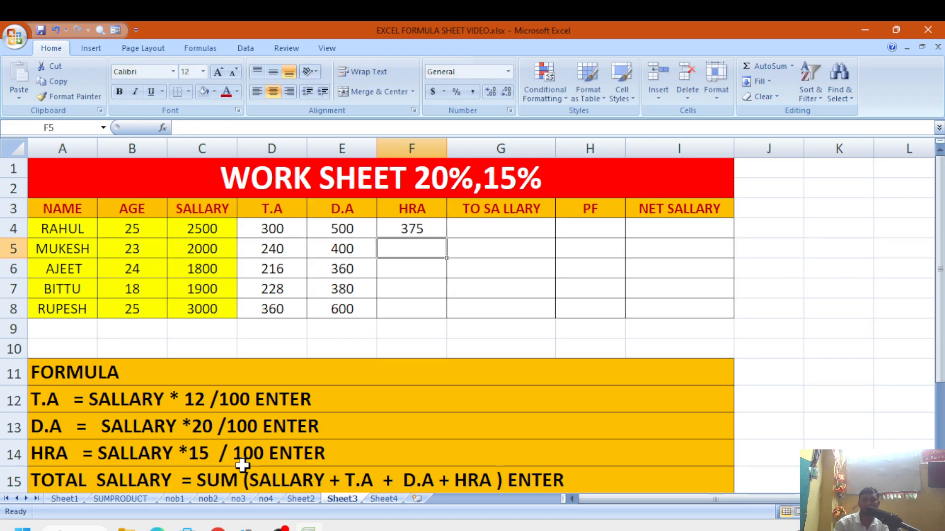
Step: Copy the HRA formula in F4 down to F8 for the remaining employees
click(522, 264)
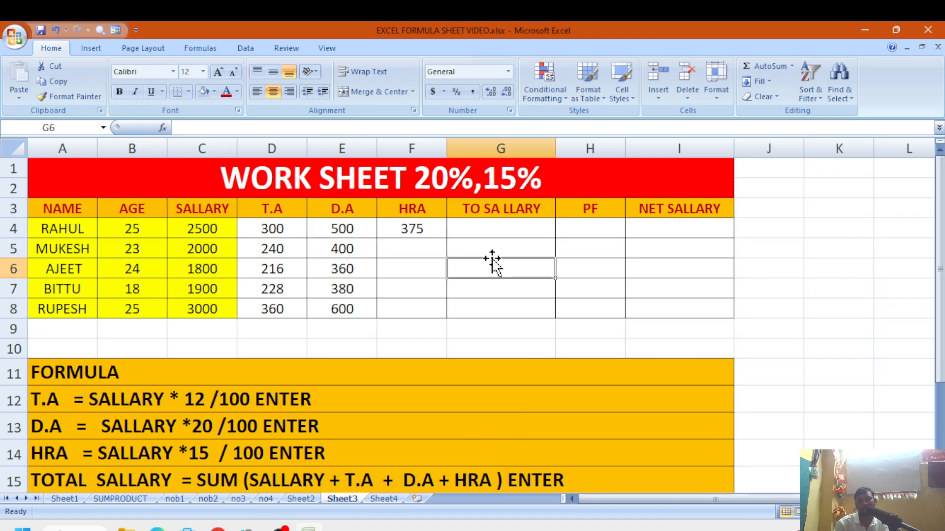
click(431, 226)
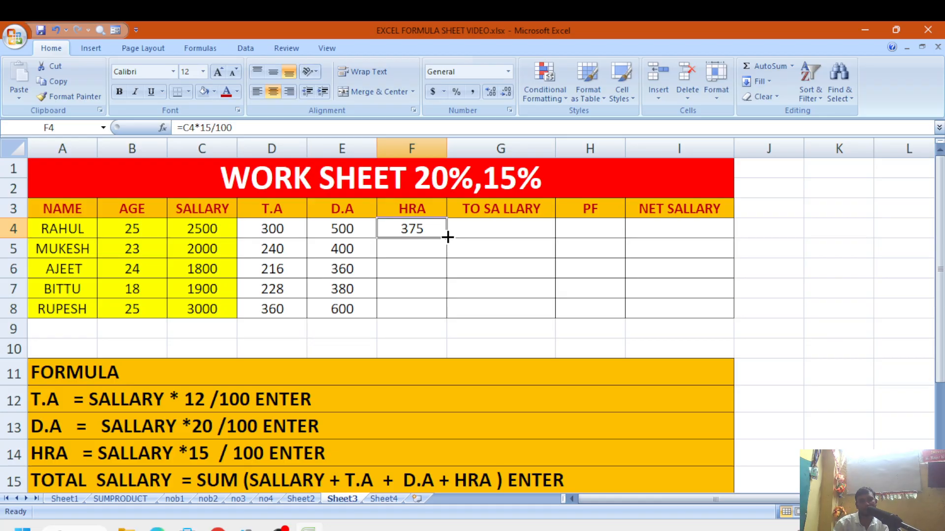
drag(447, 237, 448, 320)
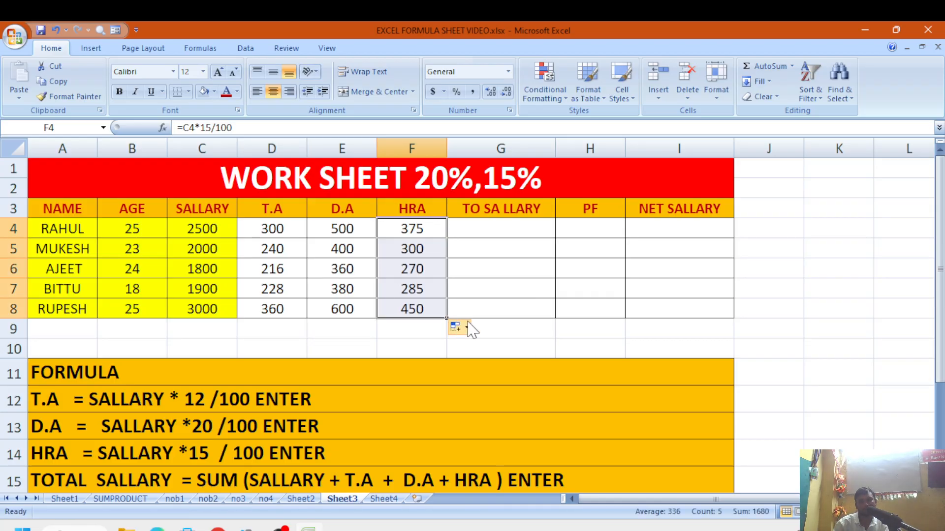
click(498, 313)
click(659, 261)
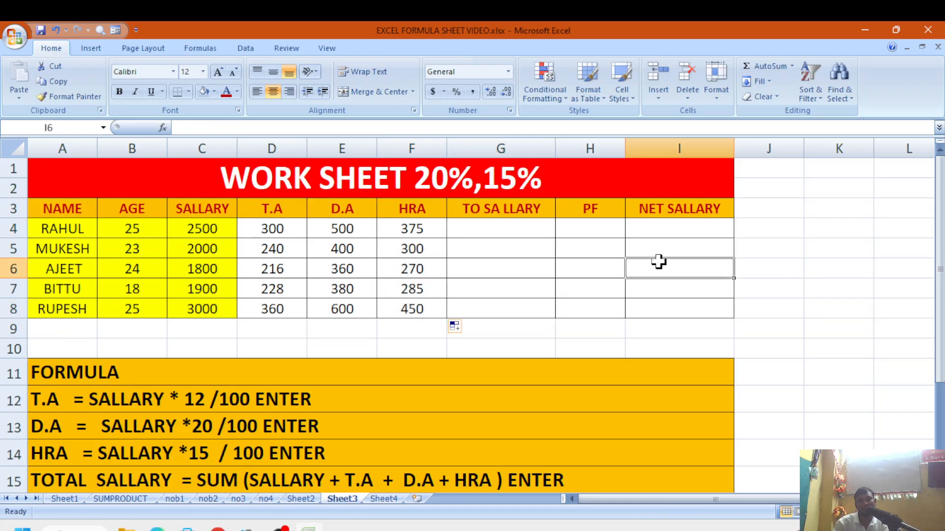
Step: Clear the contents of the HRA cells F4:F8
drag(434, 229, 442, 318)
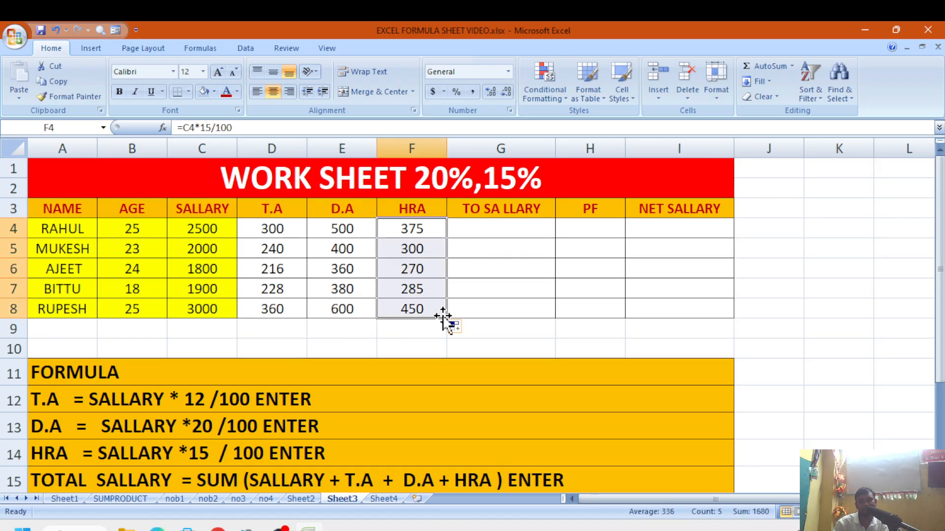
key(Delete)
click(597, 306)
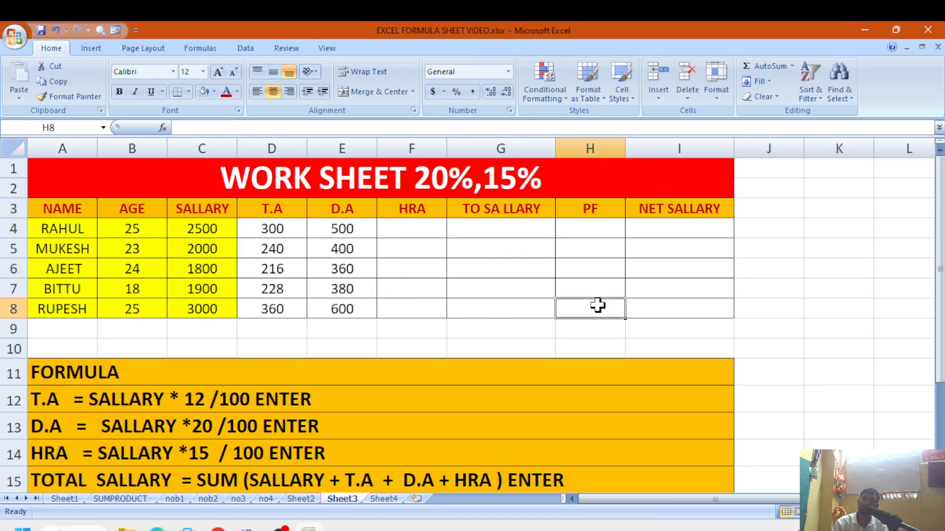
Step: Enter the HRA formula =C4*15/100 in F4 for the first employee
click(411, 226)
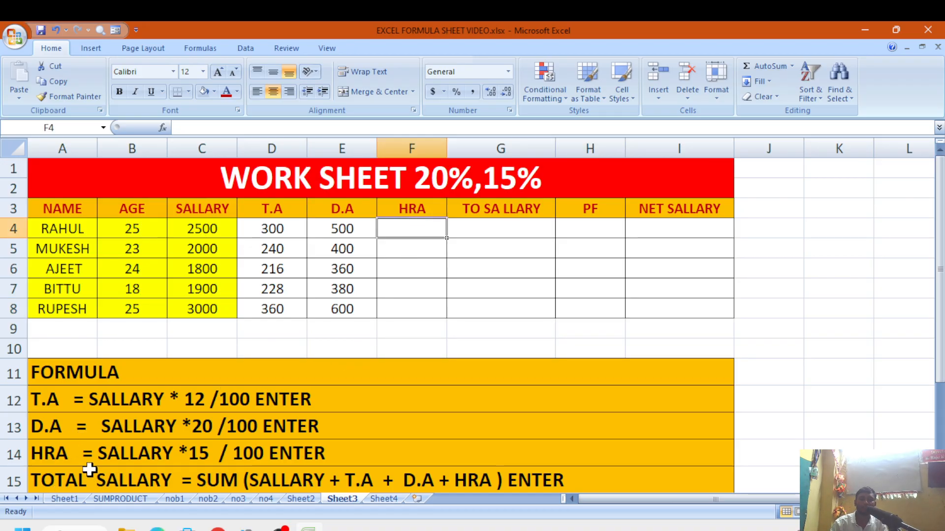
text(=)
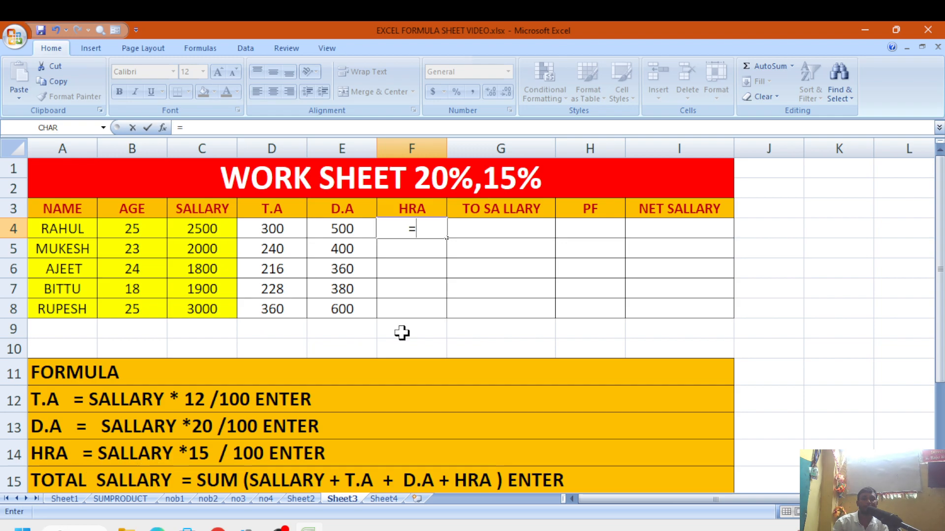
click(213, 231)
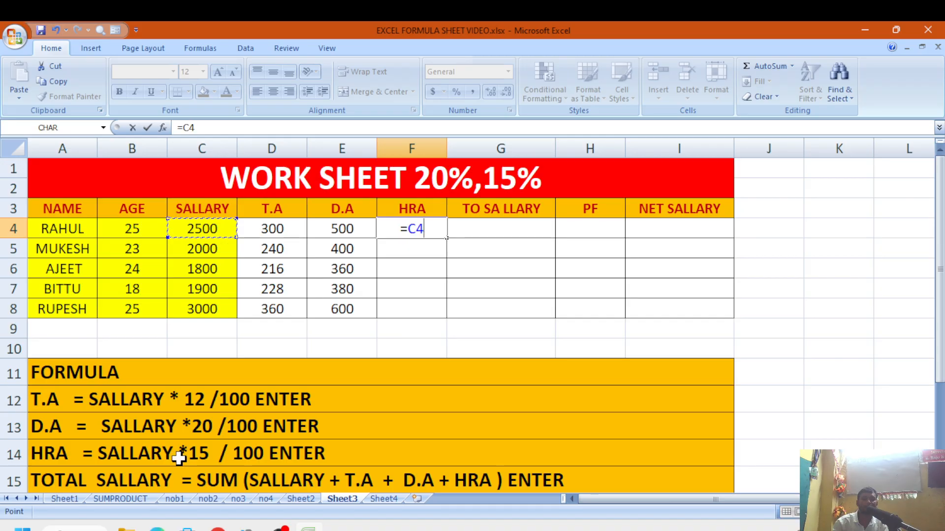
text(*)
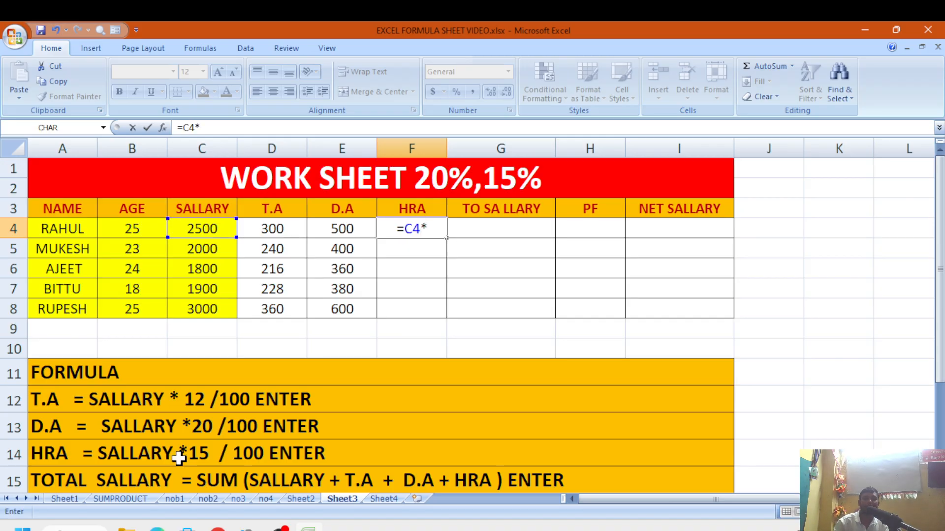
text(15)
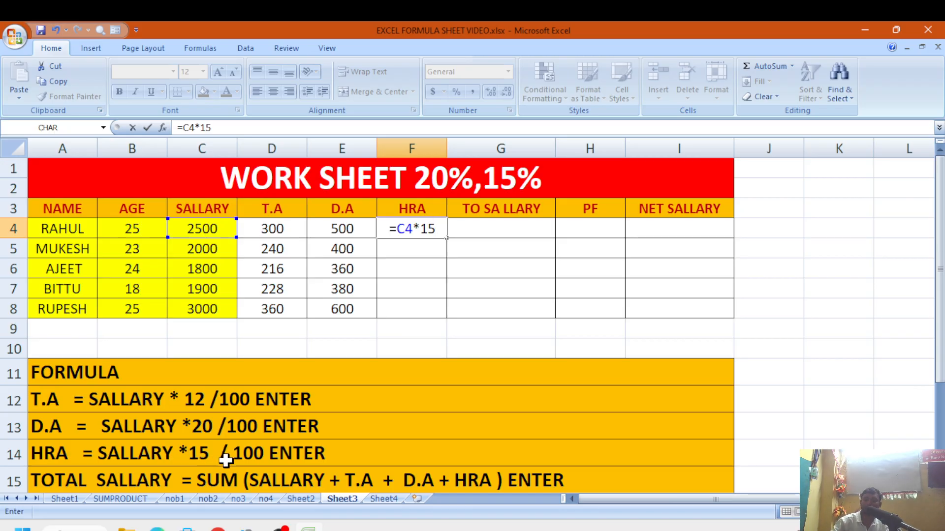
text(/100)
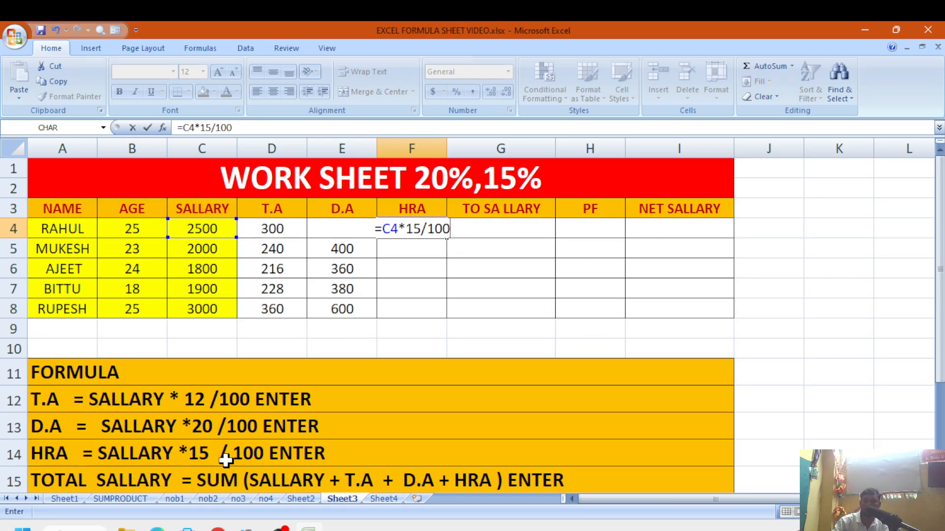
key(Return)
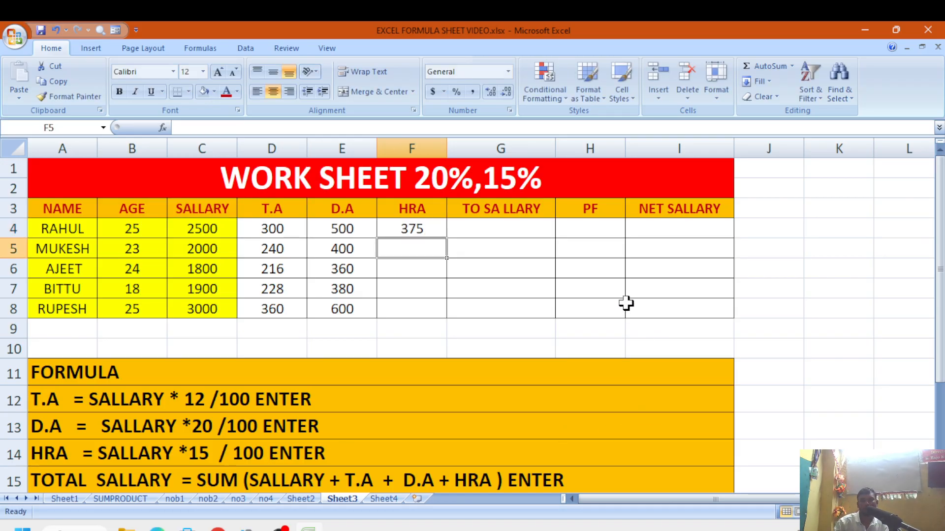
Step: Fill the HRA formula from F4 down to F8 for the other employees
click(618, 281)
click(415, 228)
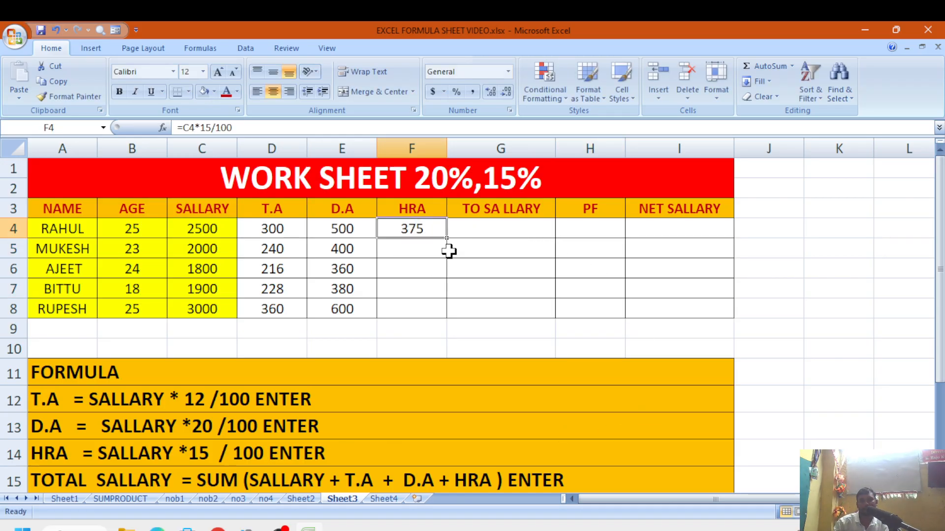
drag(446, 242, 448, 315)
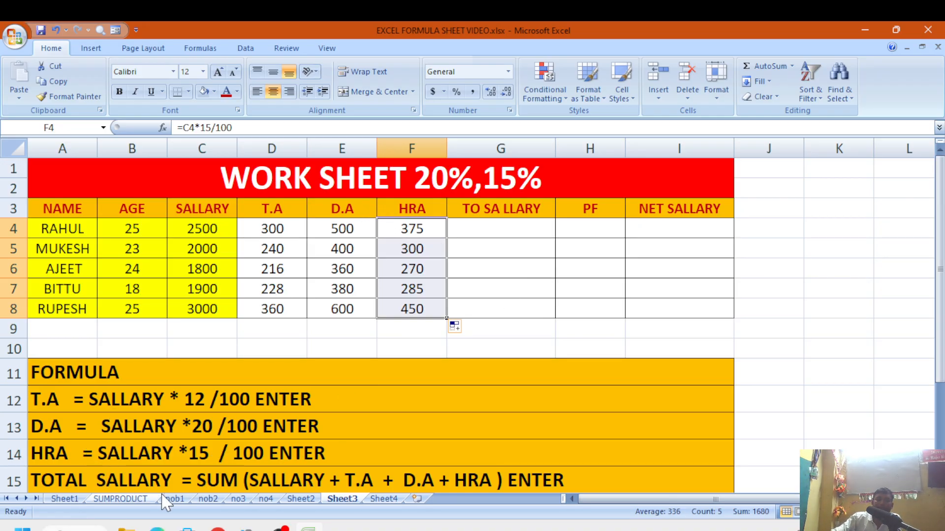
click(476, 231)
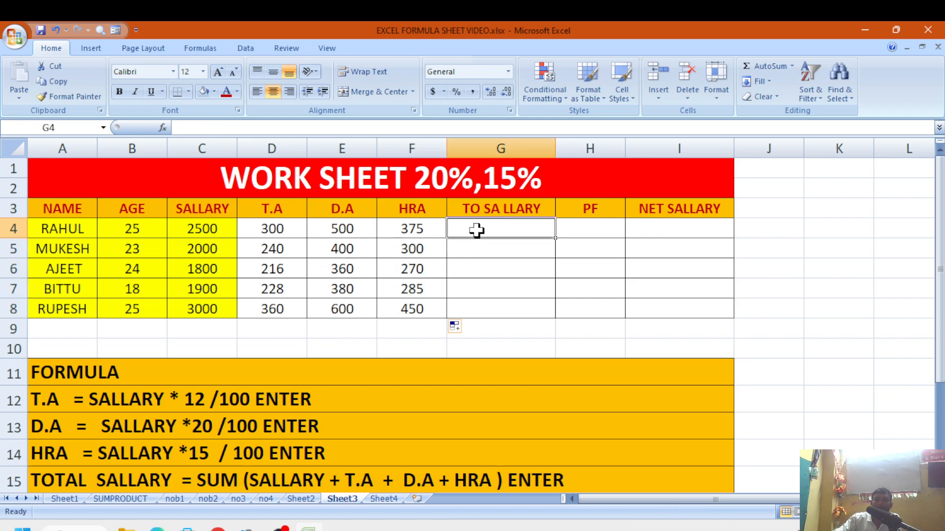
text(=)
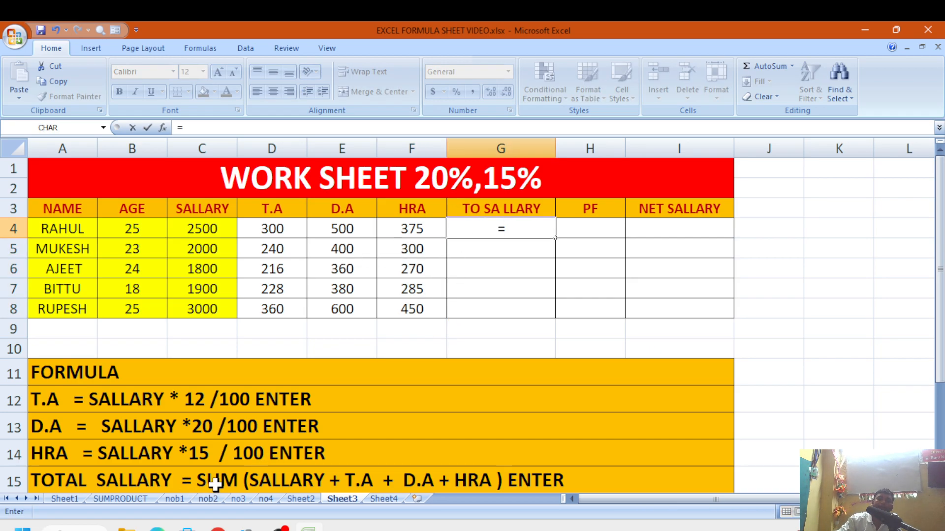
text(s)
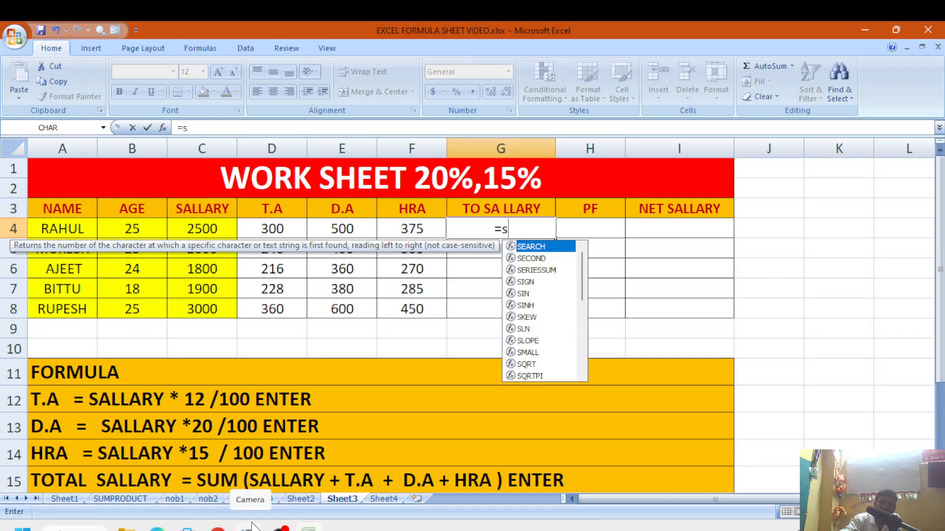
text(um)
key(Tab)
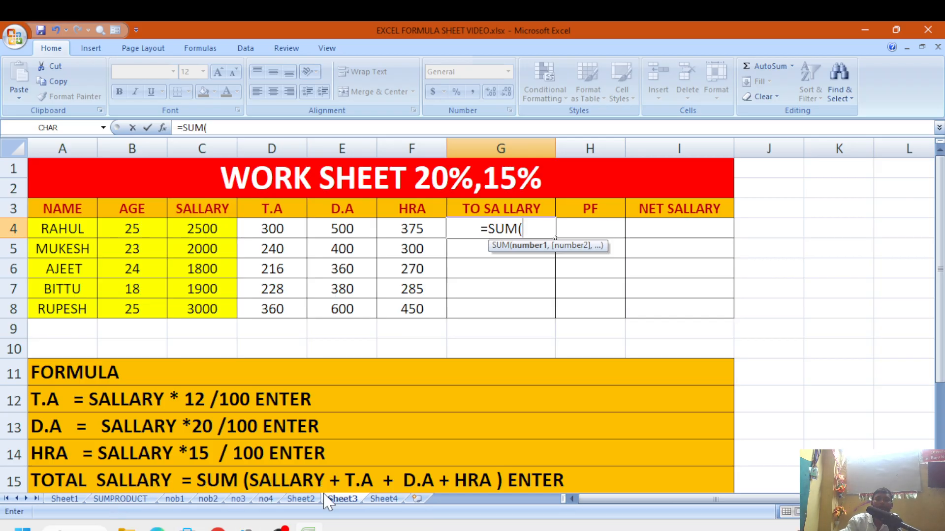
click(205, 229)
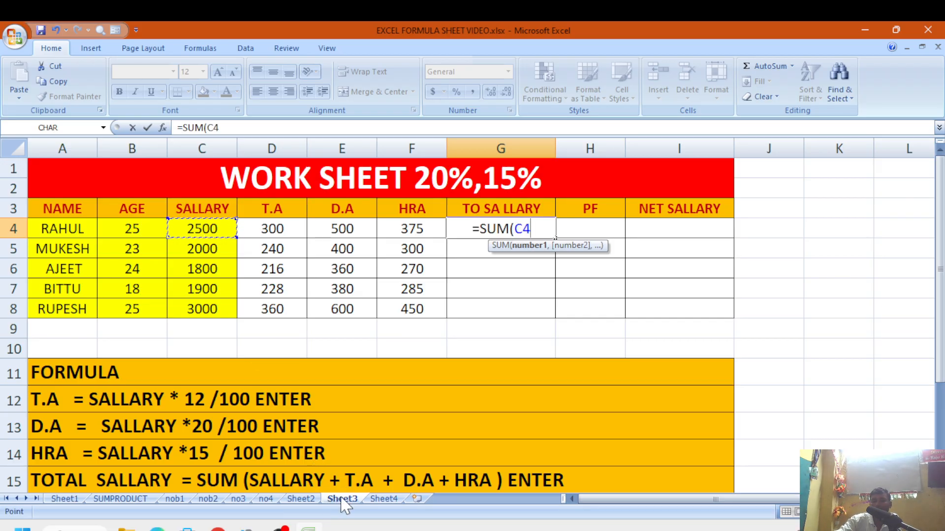
text(+)
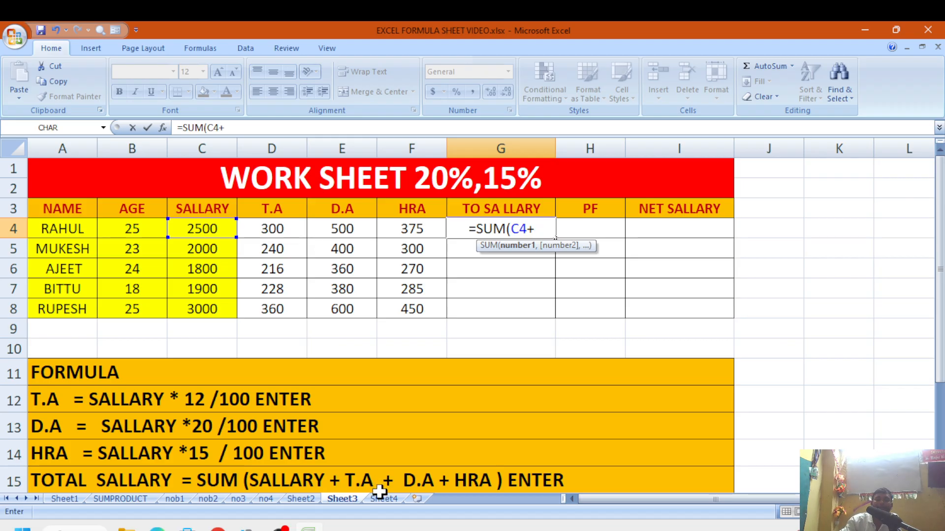
click(291, 229)
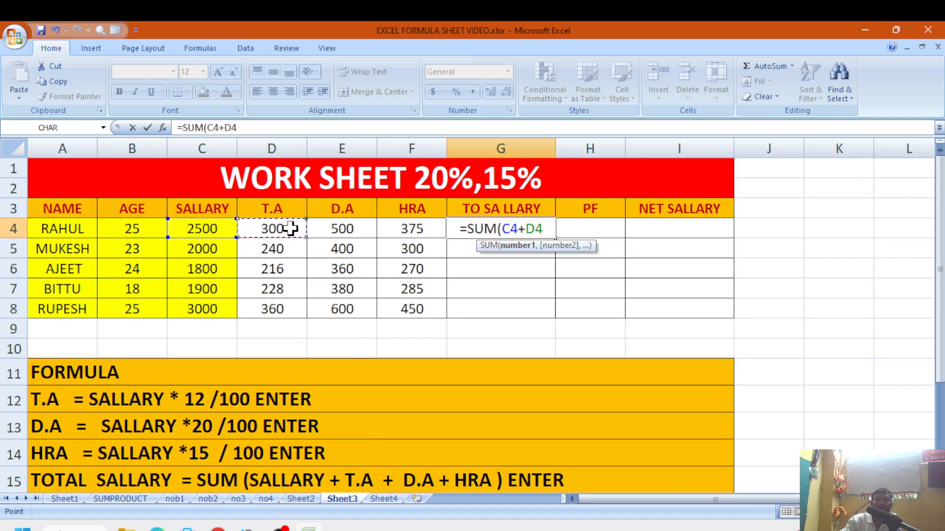
text(+)
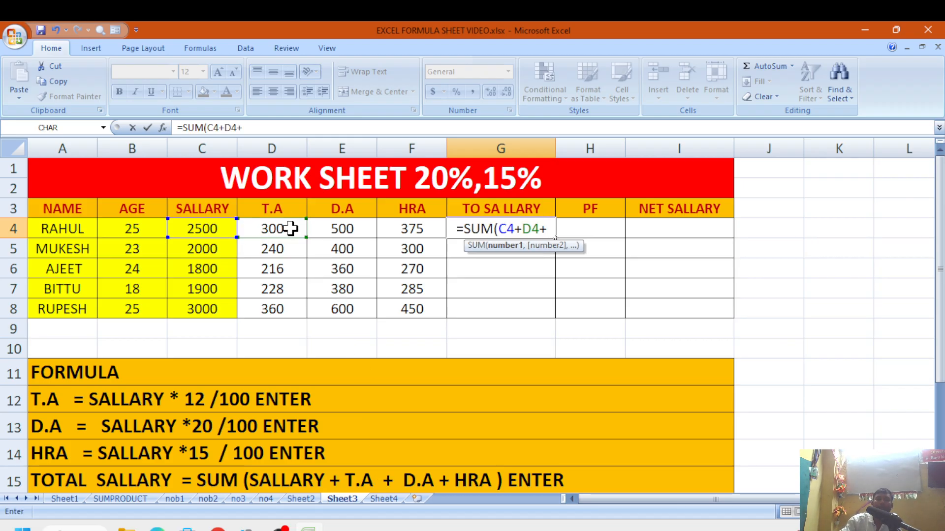
click(333, 227)
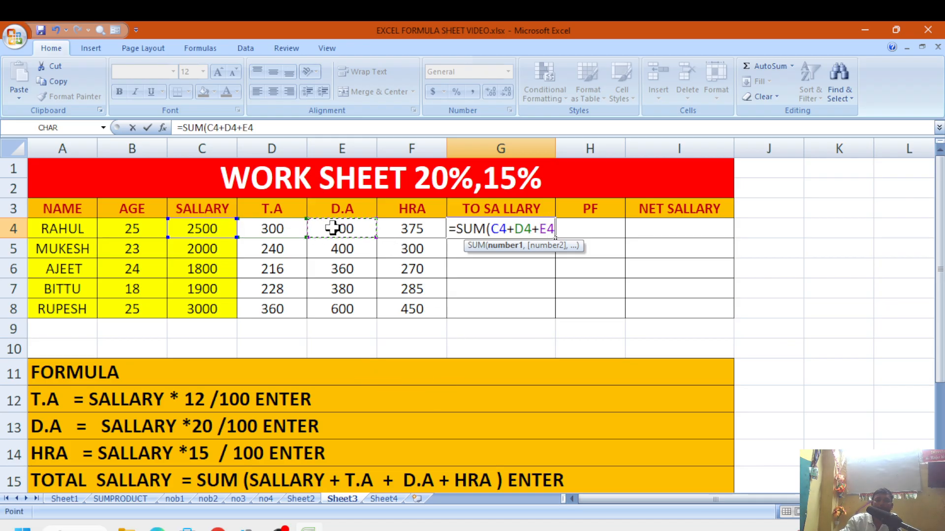
text(+)
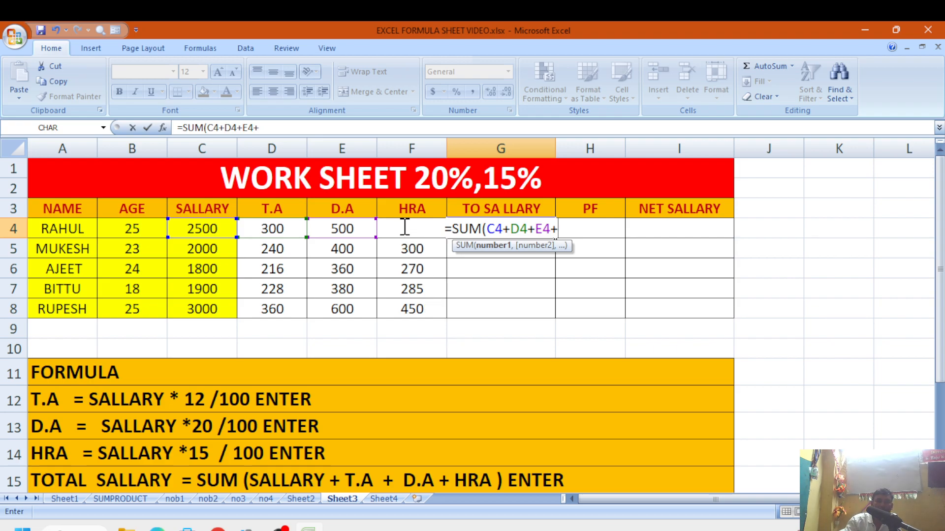
key(BackSpace)
key(BackSpace)
key(BackSpace)
key(BackSpace)
key(BackSpace)
key(BackSpace)
key(BackSpace)
key(BackSpace)
key(BackSpace)
key(BackSpace)
key(BackSpace)
key(BackSpace)
key(BackSpace)
key(BackSpace)
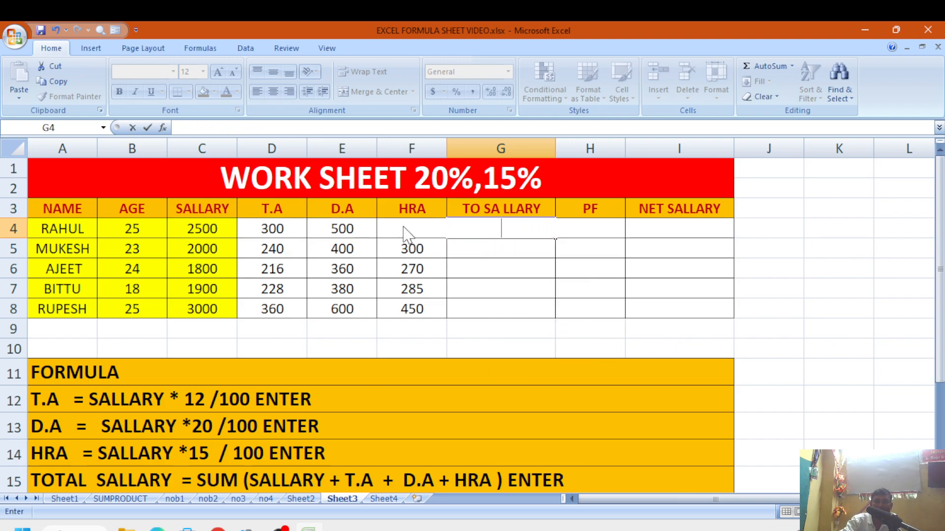
click(892, 310)
Step: Enter the total salary formula =C4+D4+E4+F4 in G4 for the first employee
click(471, 229)
text(=)
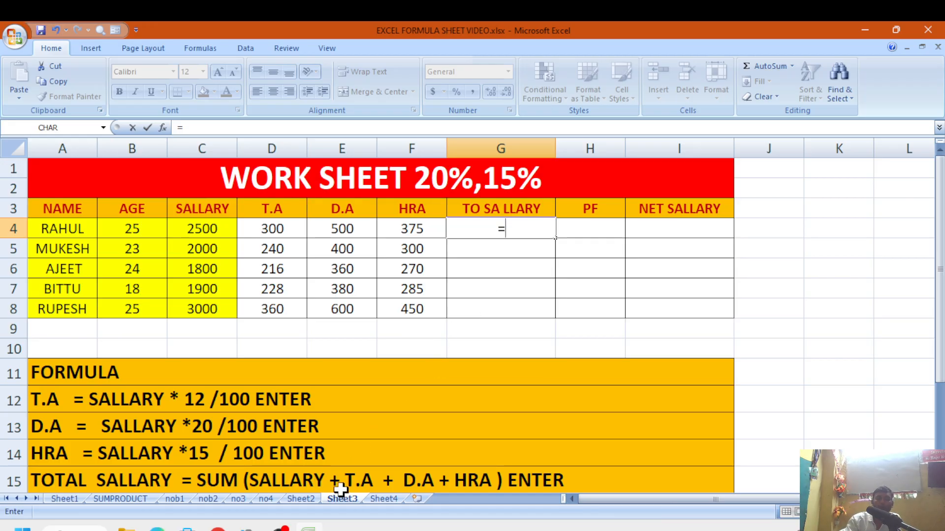
click(197, 227)
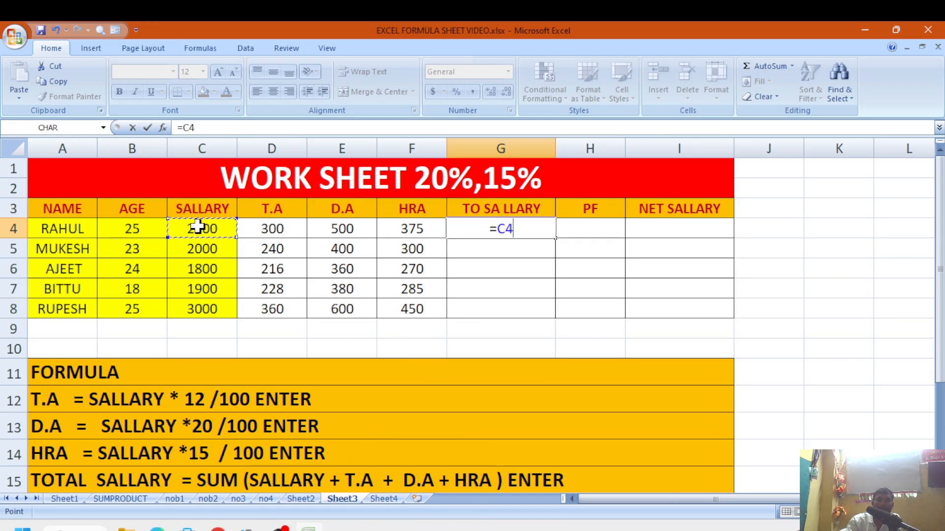
text(+)
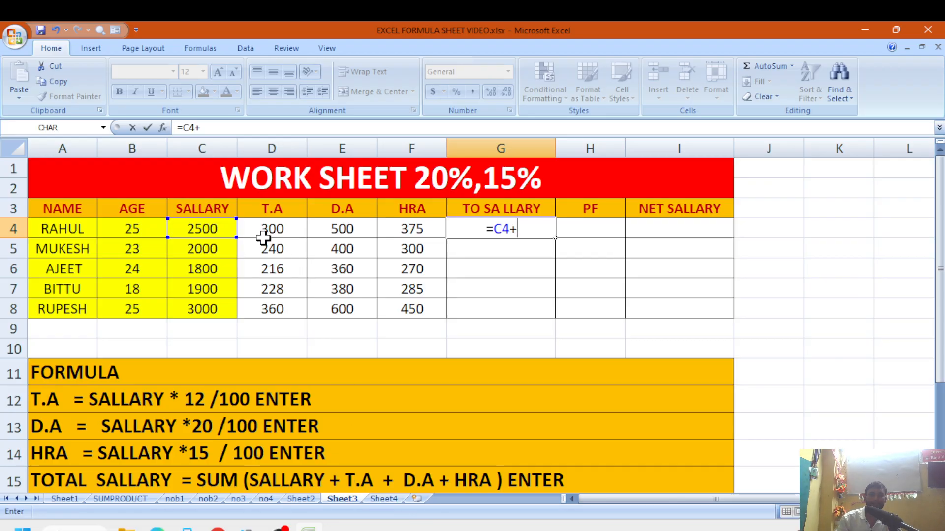
click(263, 230)
text(+)
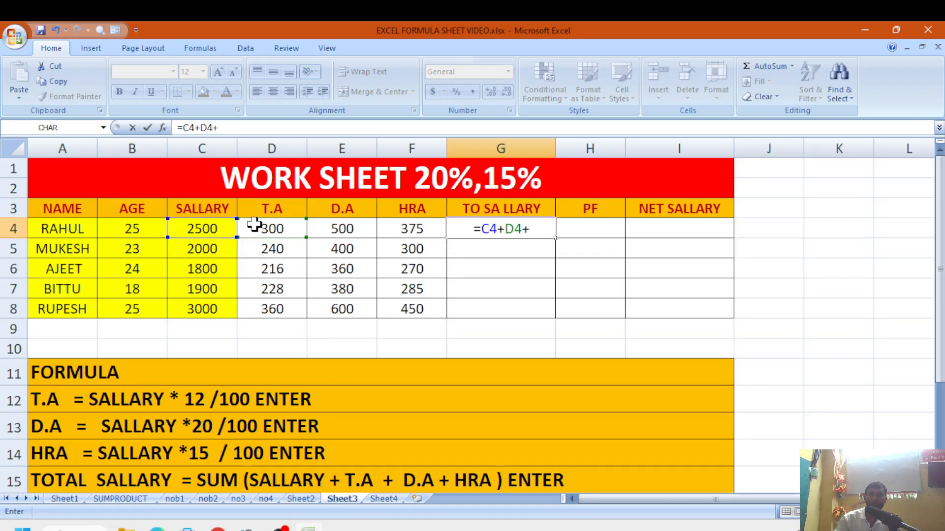
click(352, 229)
text(+)
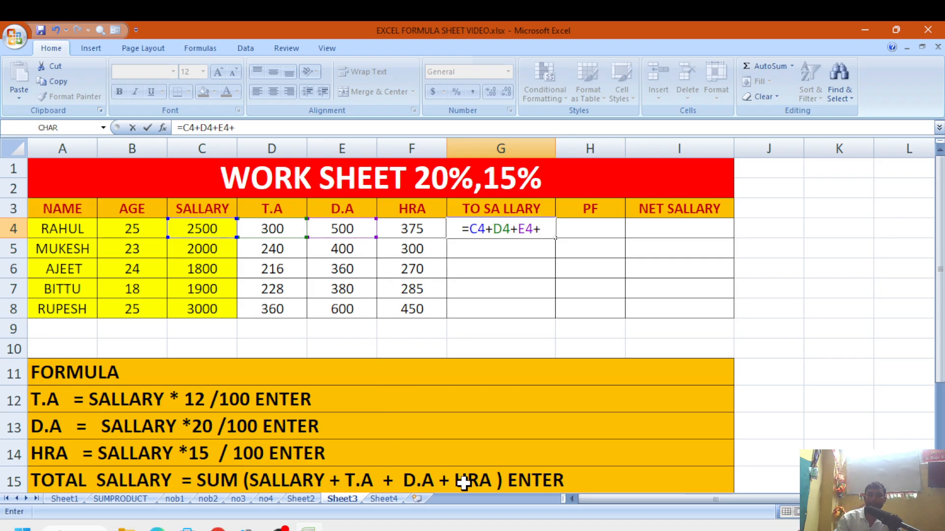
click(410, 228)
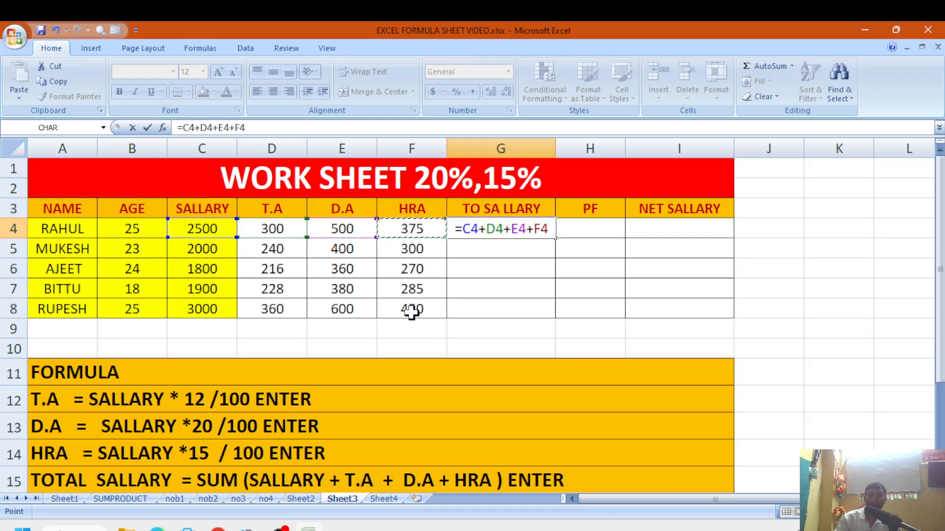
key(Return)
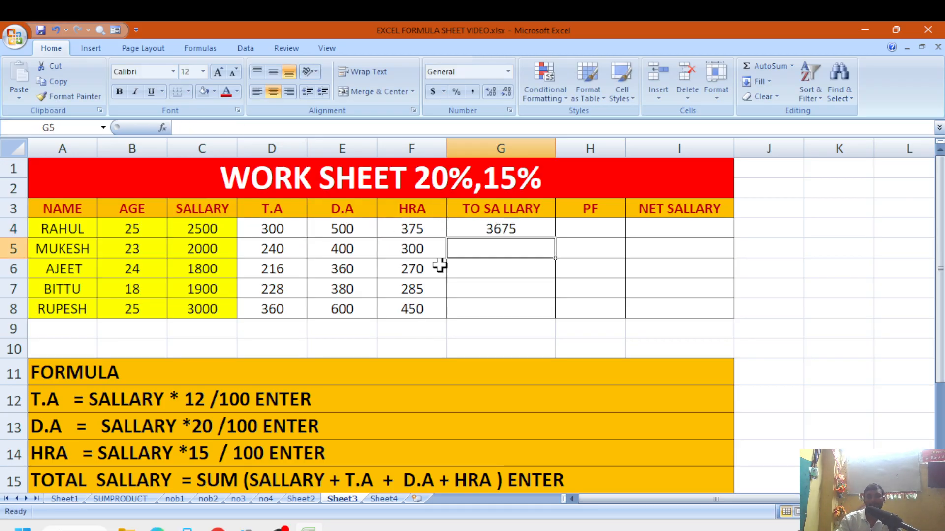
Step: Fill the total salary formula from G4 down to G8 for the other employees
click(480, 231)
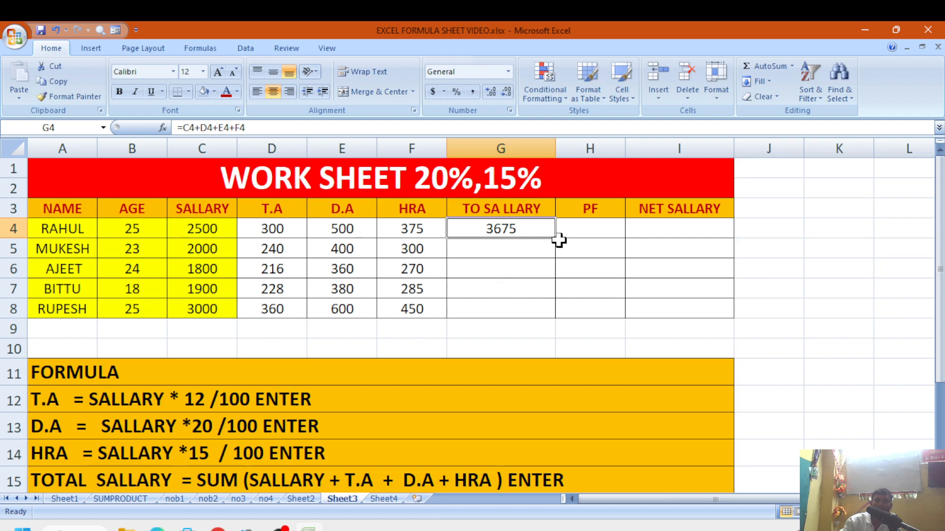
drag(556, 240, 556, 311)
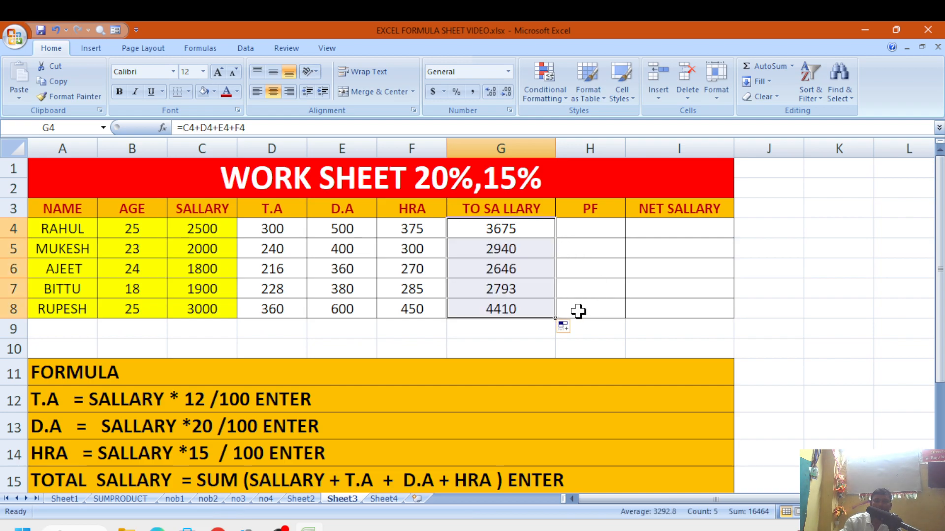
click(840, 308)
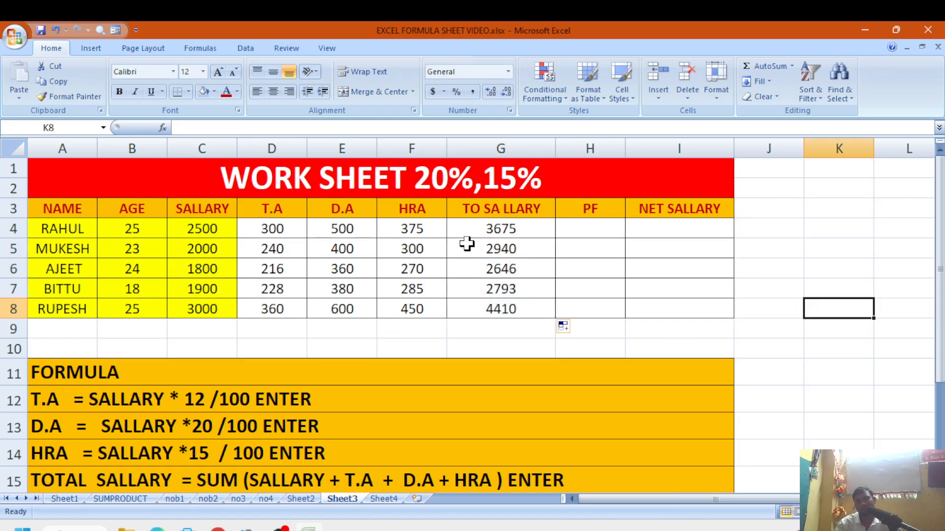
Step: Clear the contents of the total salary cells G4:G8
drag(501, 229, 506, 301)
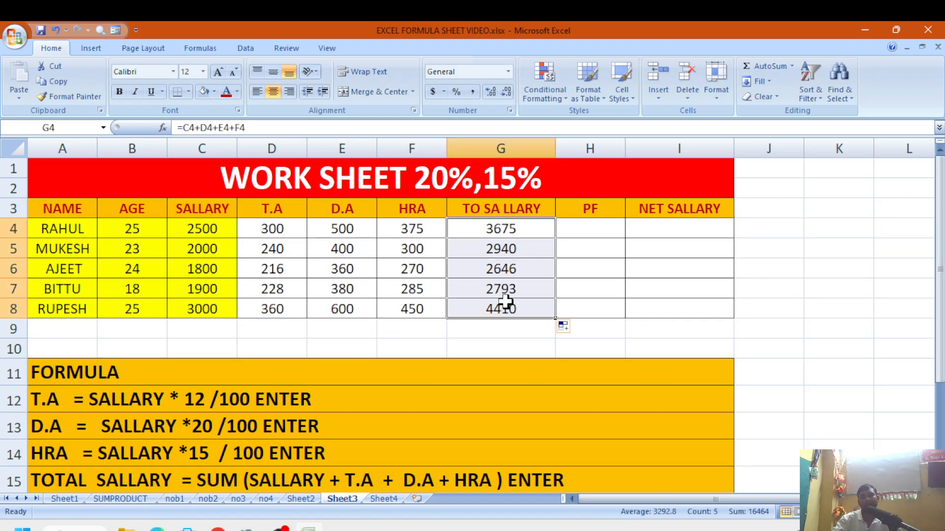
key(Delete)
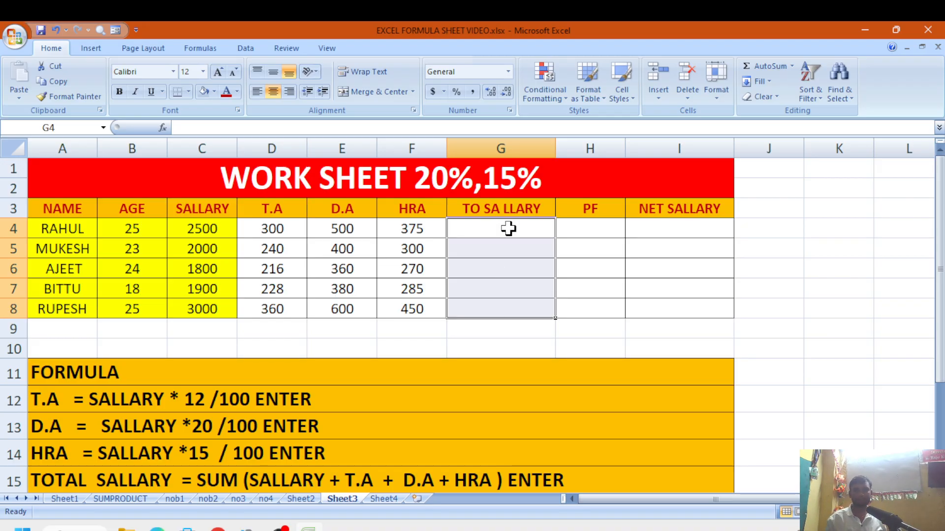
click(805, 326)
click(500, 230)
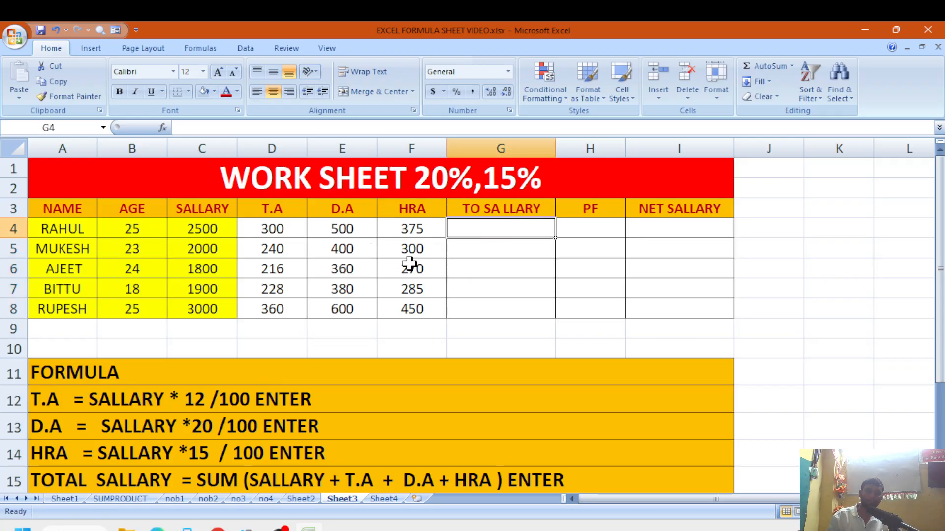
text(=)
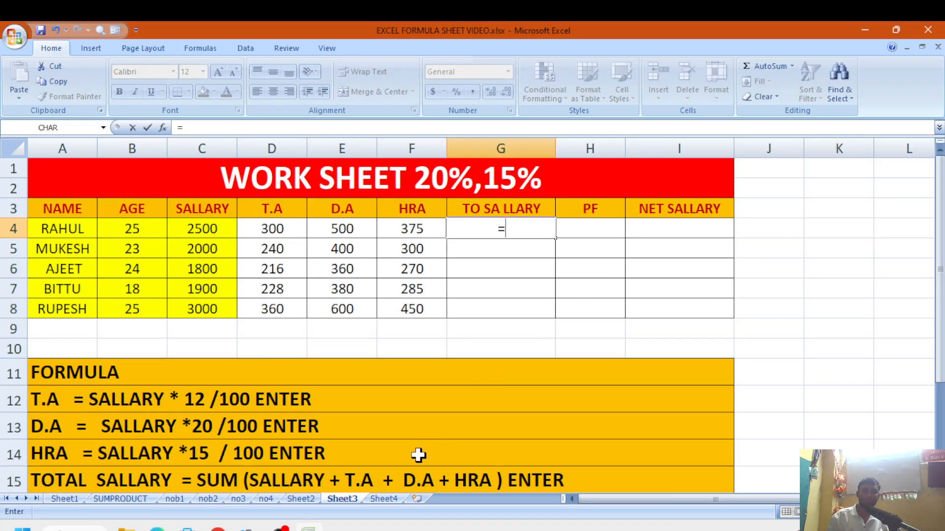
click(192, 237)
text(+)
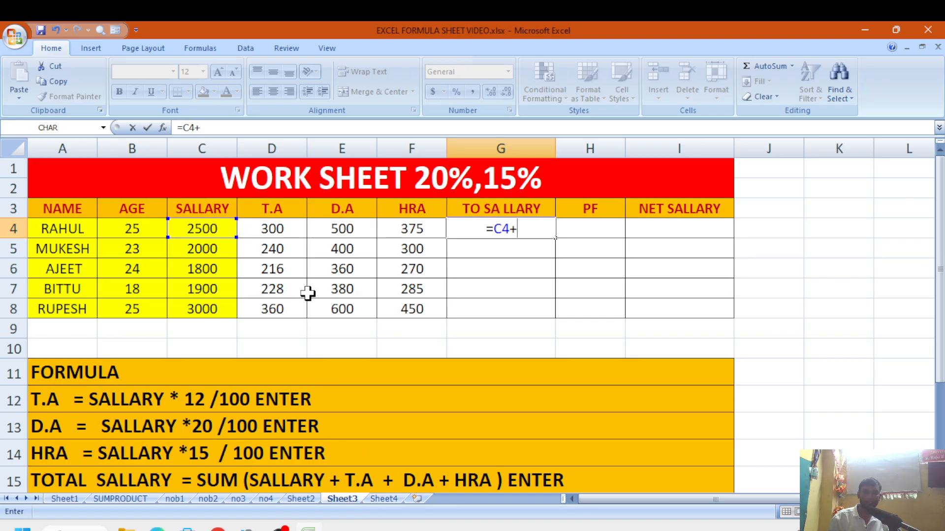
click(277, 233)
text(+)
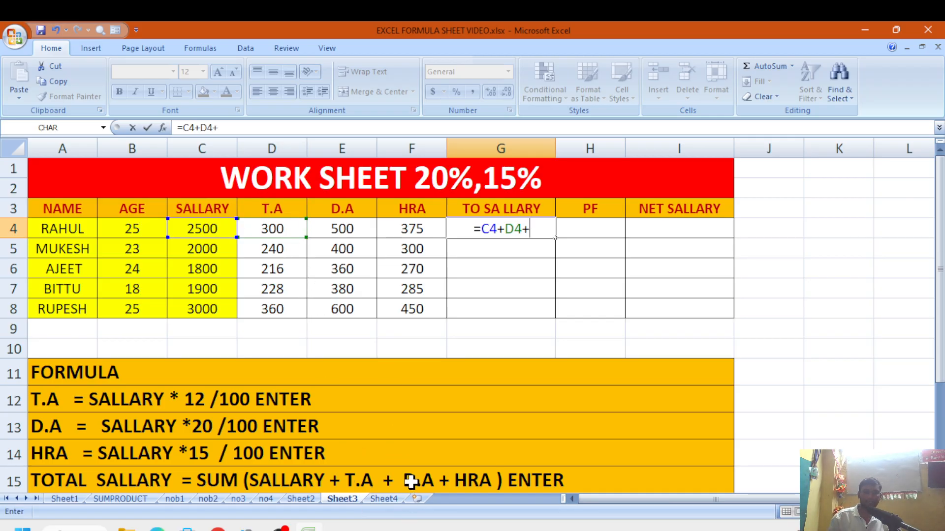
click(318, 233)
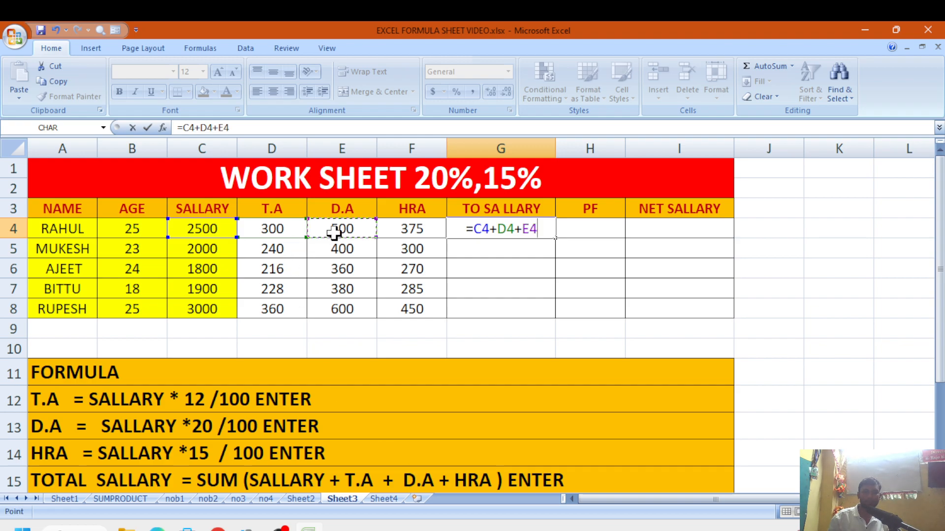
text(+)
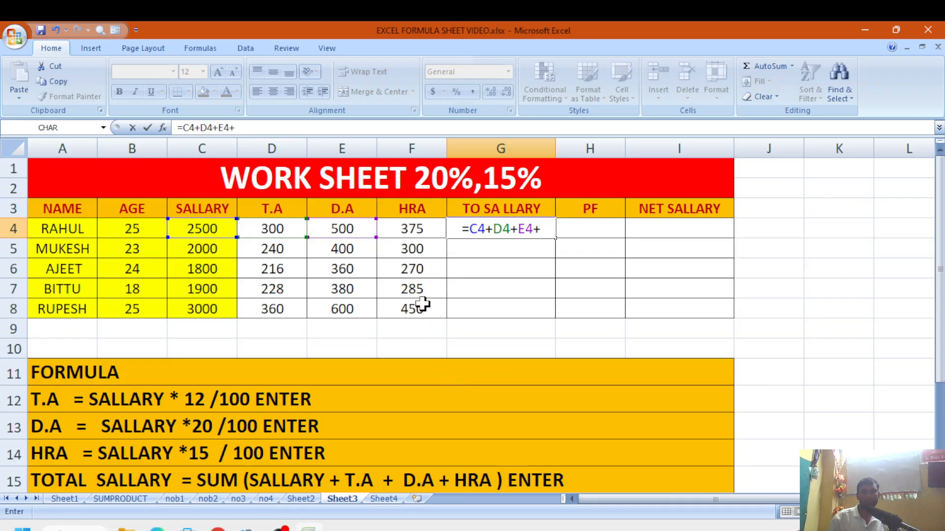
key(BackSpace)
key(BackSpace)
key(BackSpace)
key(BackSpace)
key(BackSpace)
key(BackSpace)
key(BackSpace)
key(BackSpace)
key(BackSpace)
key(BackSpace)
Step: Enter the total salary formula =C4+D4+E4+F4 in G4, adding the first employee's salary, T.A, D.A and HRA
text(=)
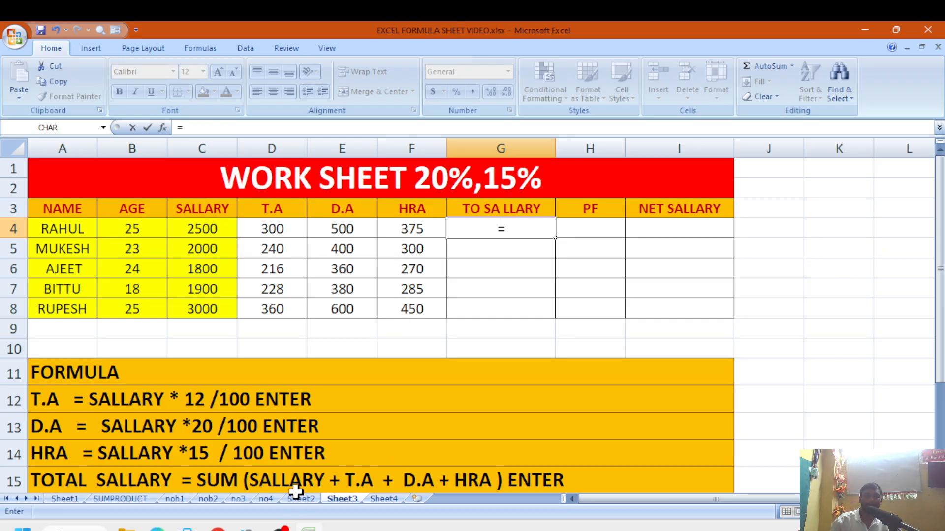
click(202, 227)
text(+)
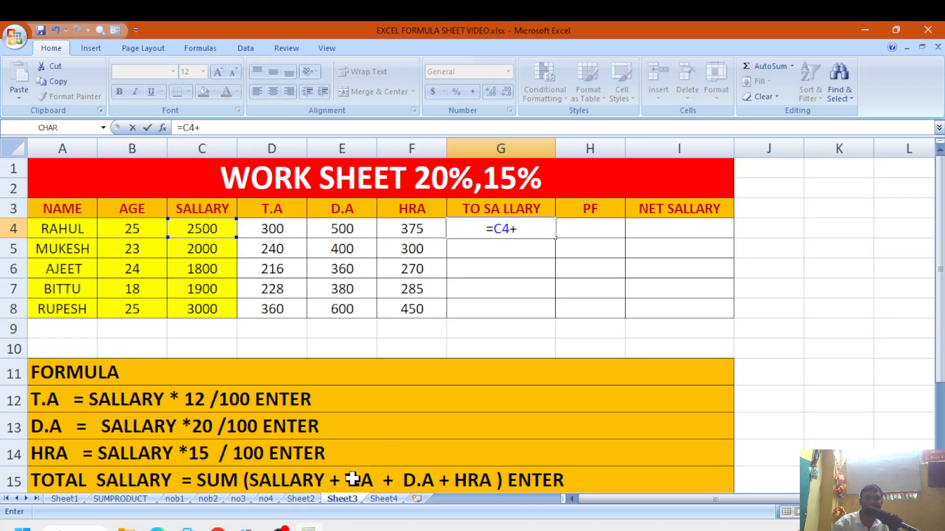
click(270, 229)
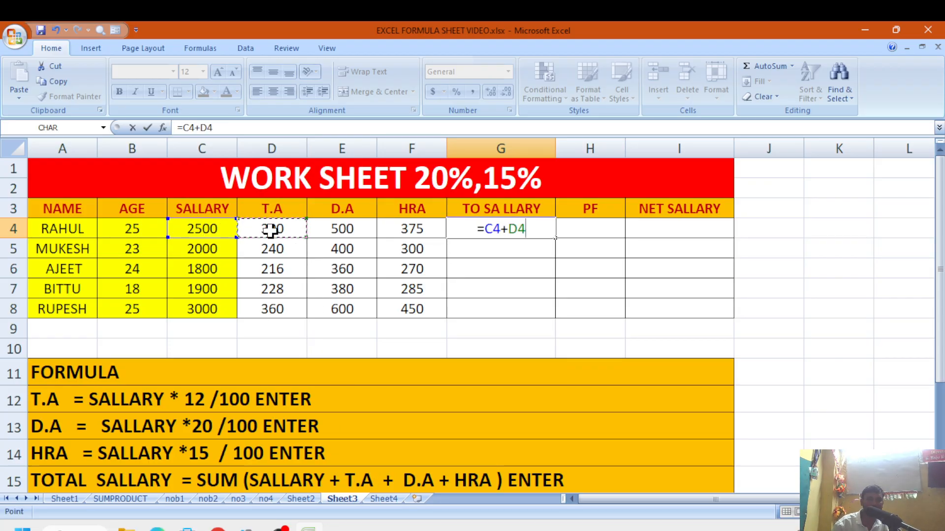
text(+)
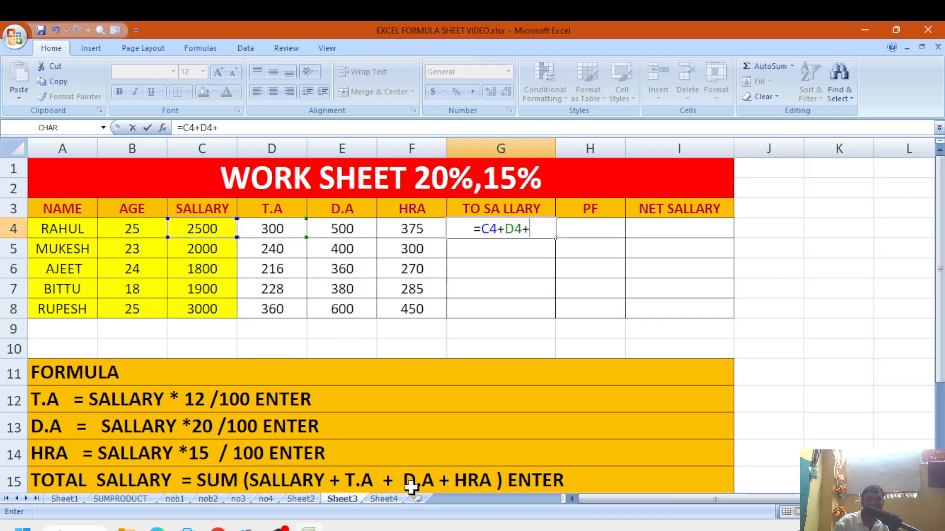
click(348, 226)
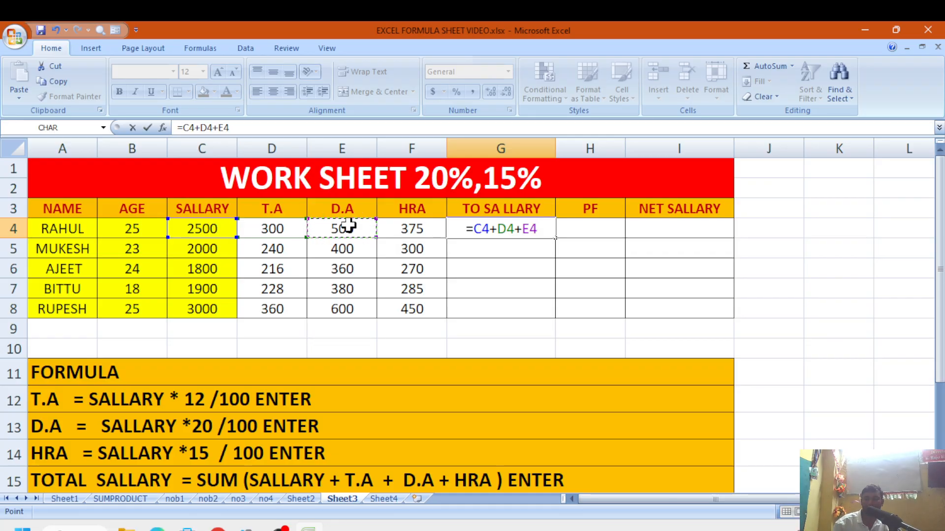
text(+)
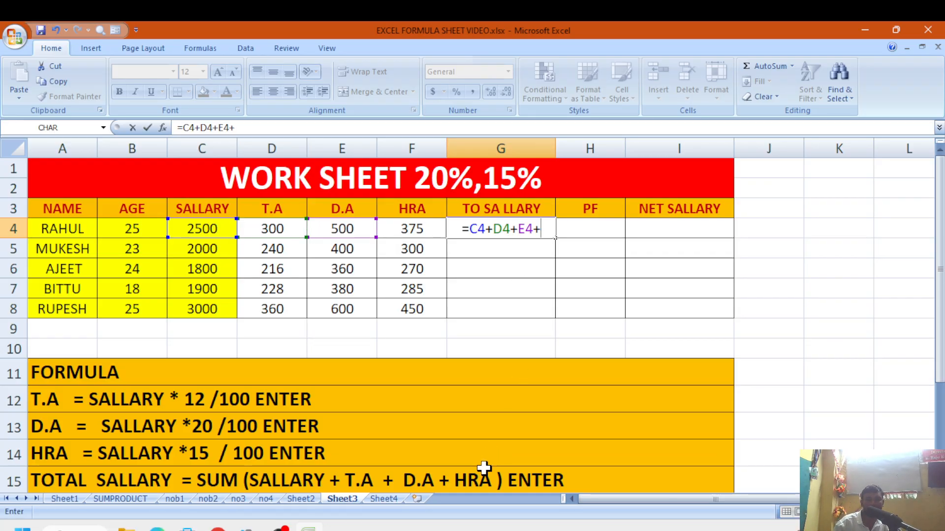
click(422, 229)
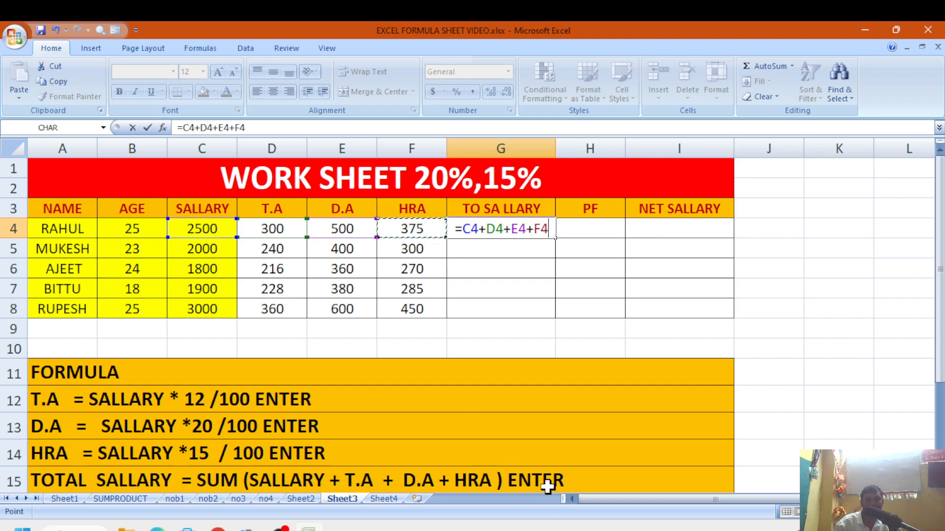
key(Return)
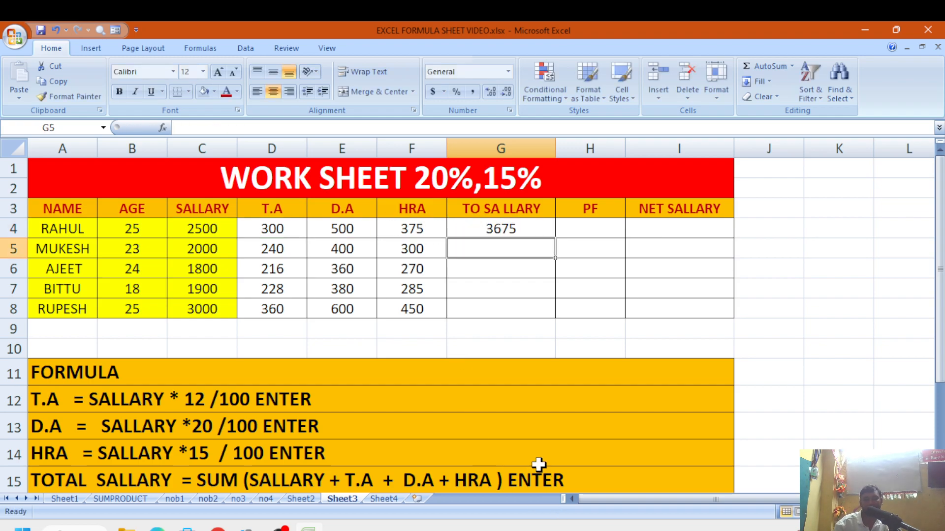
Step: Fill the total salary formula from G4 down to G8 for the remaining employees
click(851, 327)
click(504, 228)
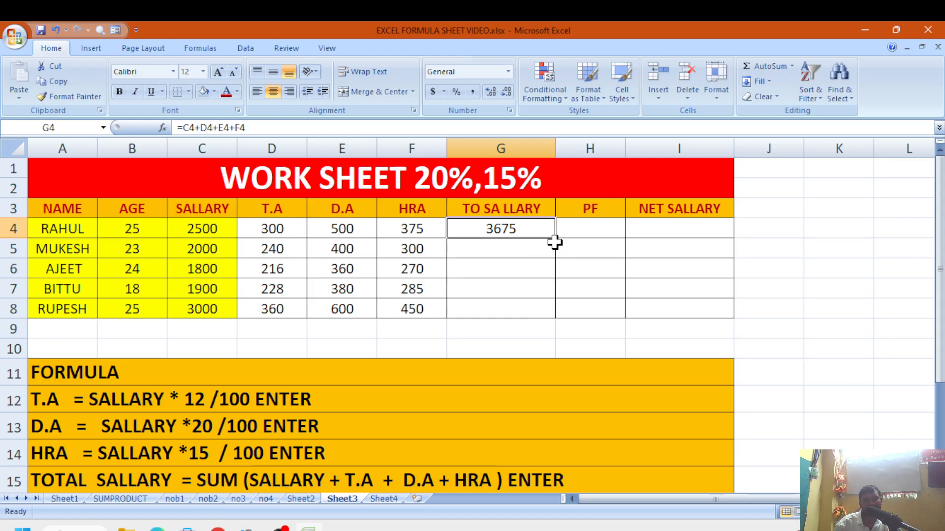
drag(554, 238, 556, 315)
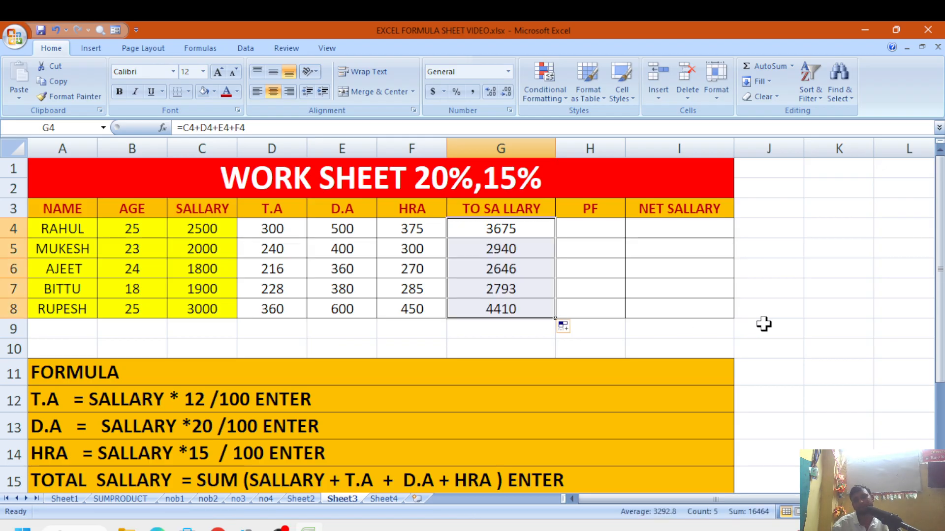
click(805, 355)
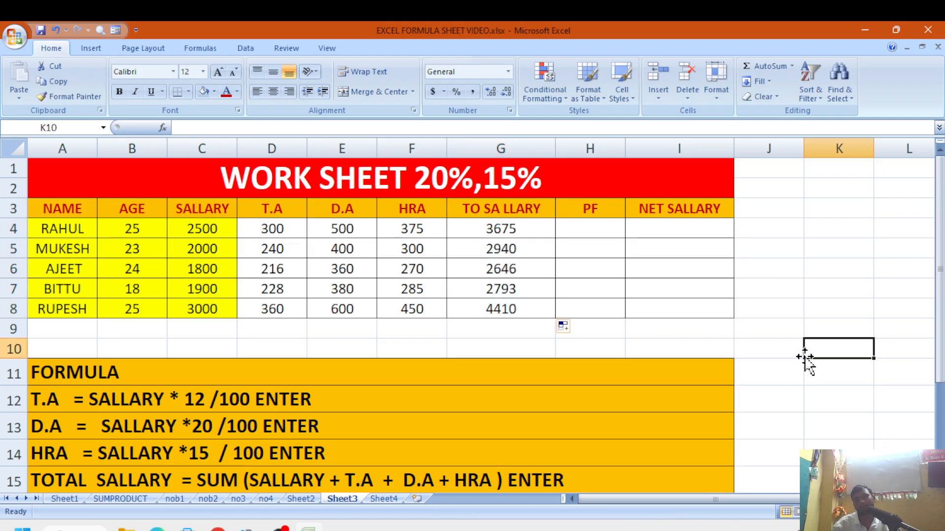
Step: Enter the PF formula =G4*12.5/100 in H4 for the first employee
click(606, 238)
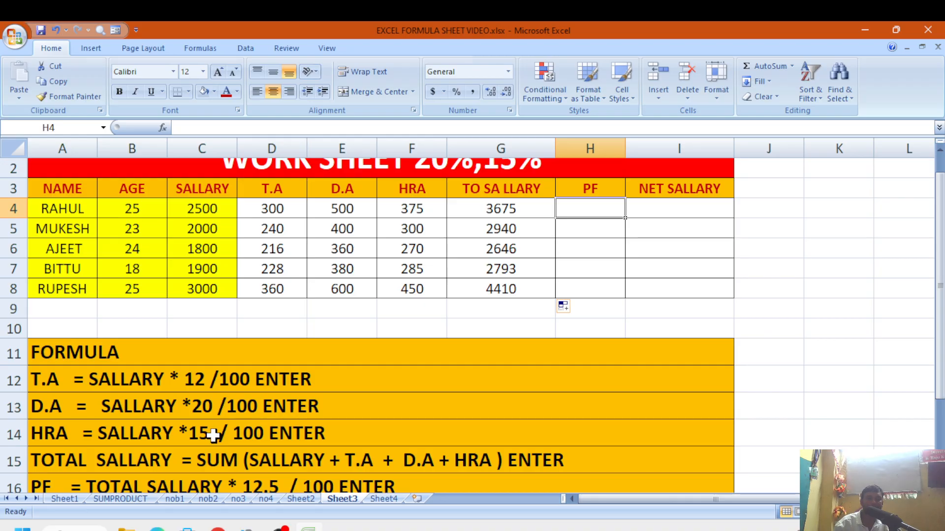
scroll(76, 448, down, 1)
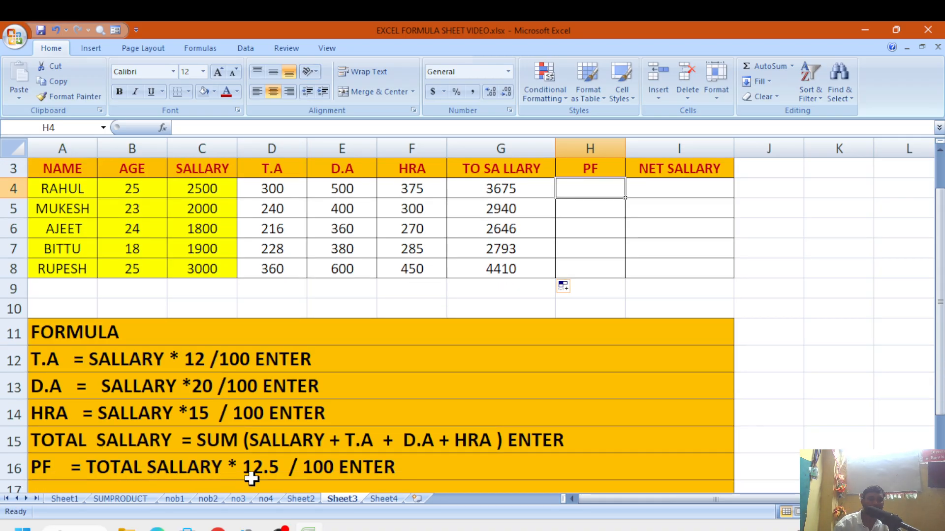
scroll(498, 442, up, 1)
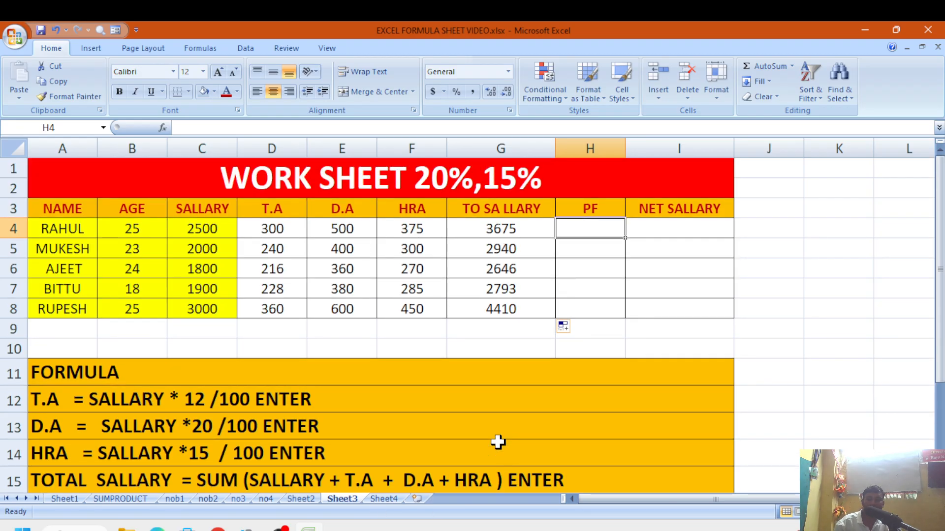
text(=)
scroll(472, 448, down, 1)
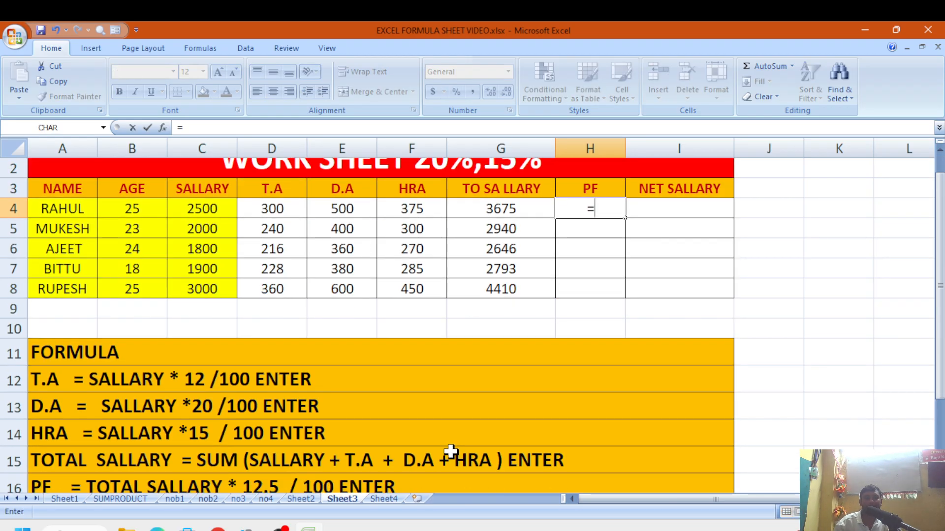
scroll(433, 472, up, 1)
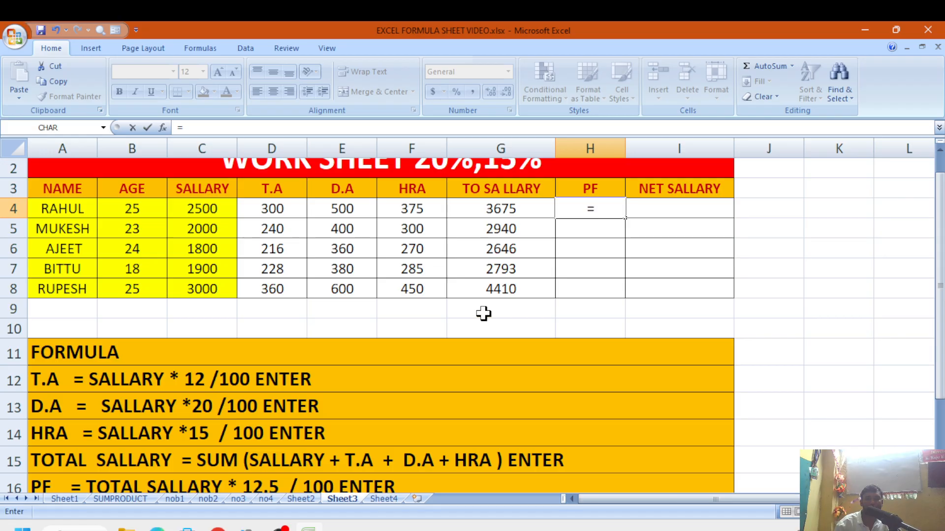
click(481, 208)
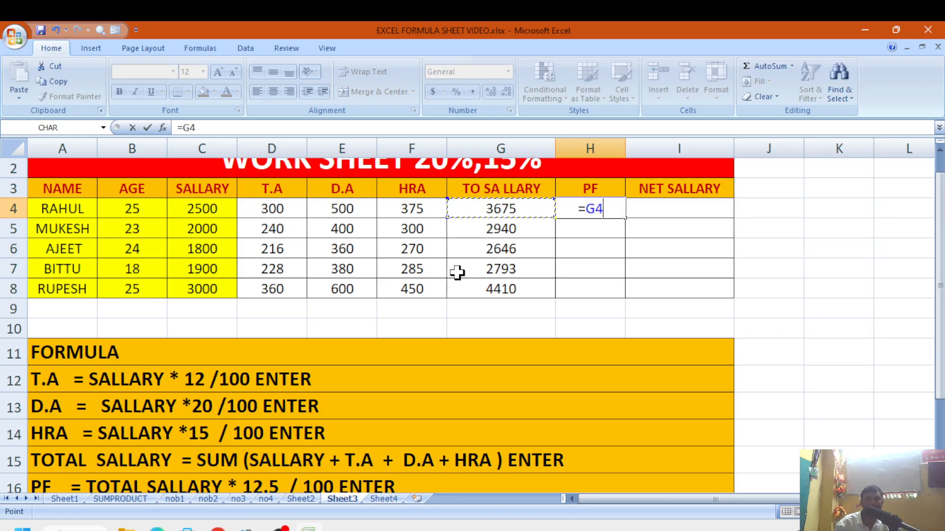
scroll(232, 438, down, 1)
text(*)
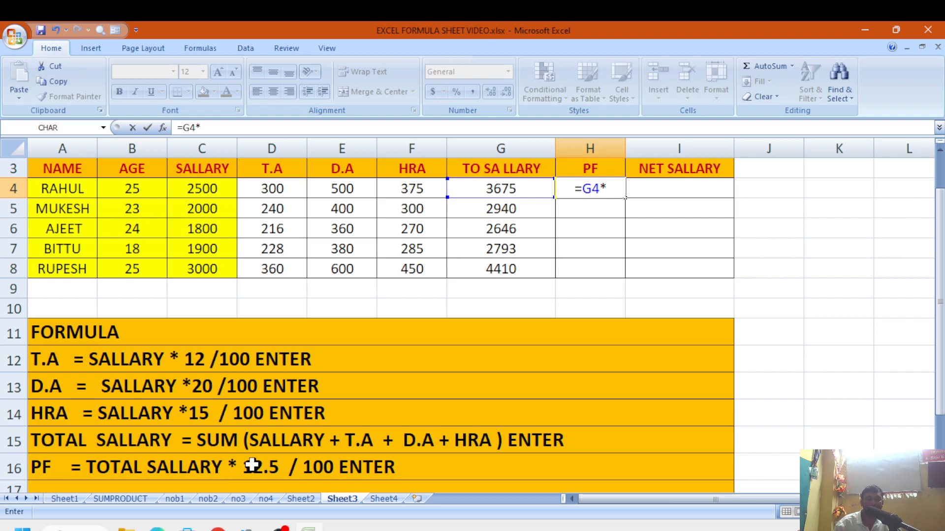
scroll(385, 409, up, 1)
text(12)
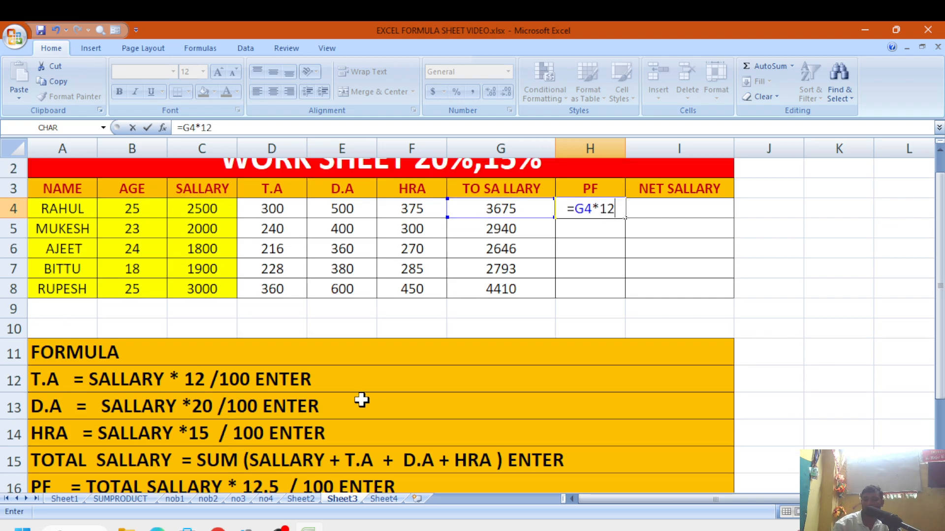
text(.5)
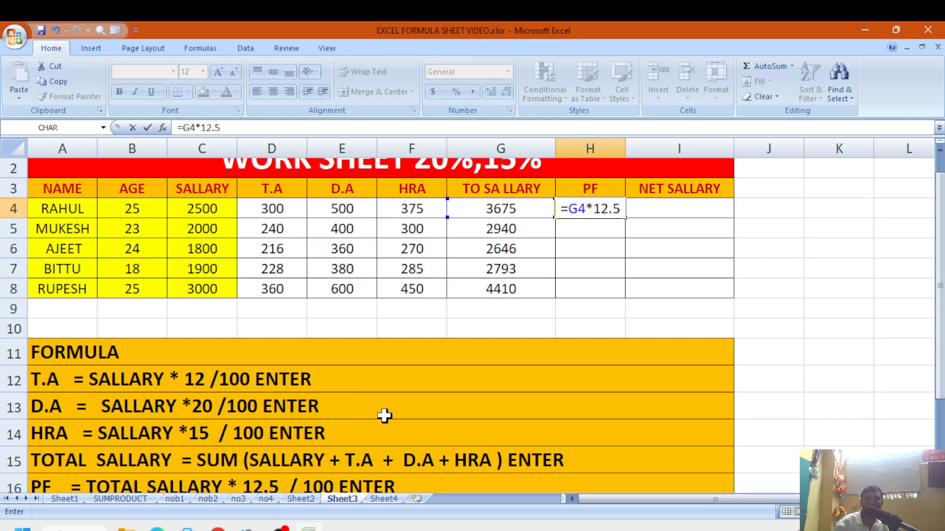
scroll(386, 415, down, 1)
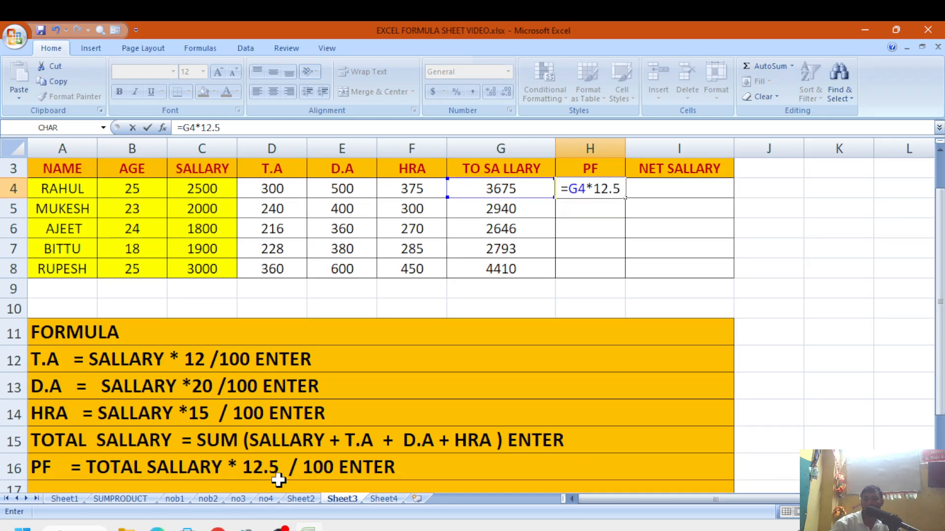
text(/)
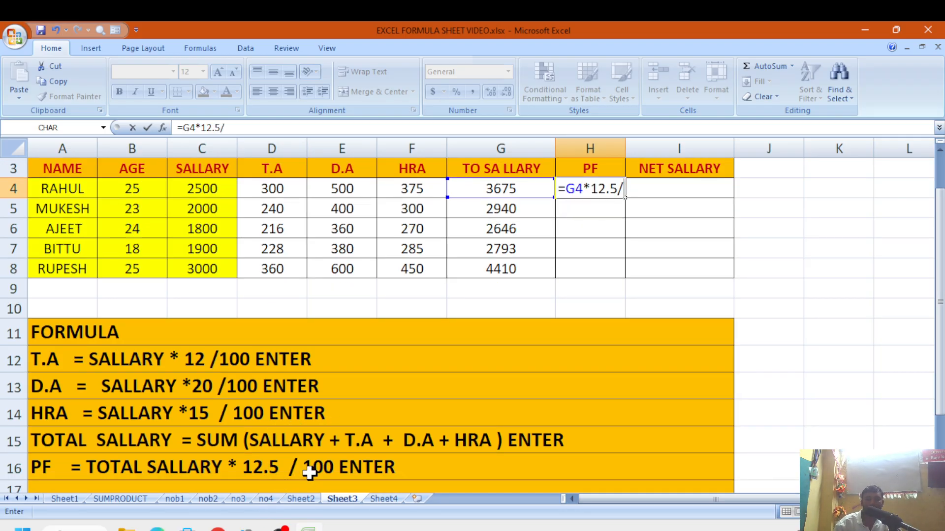
text(100)
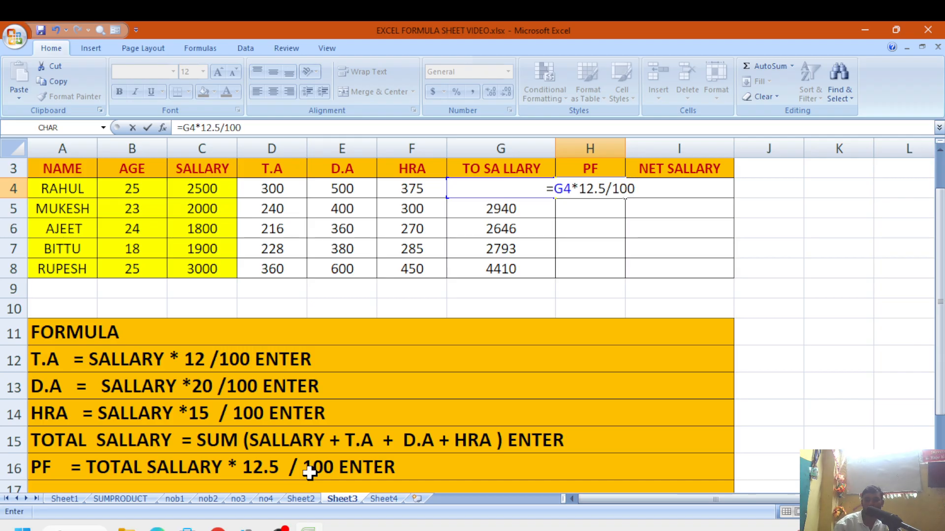
key(Return)
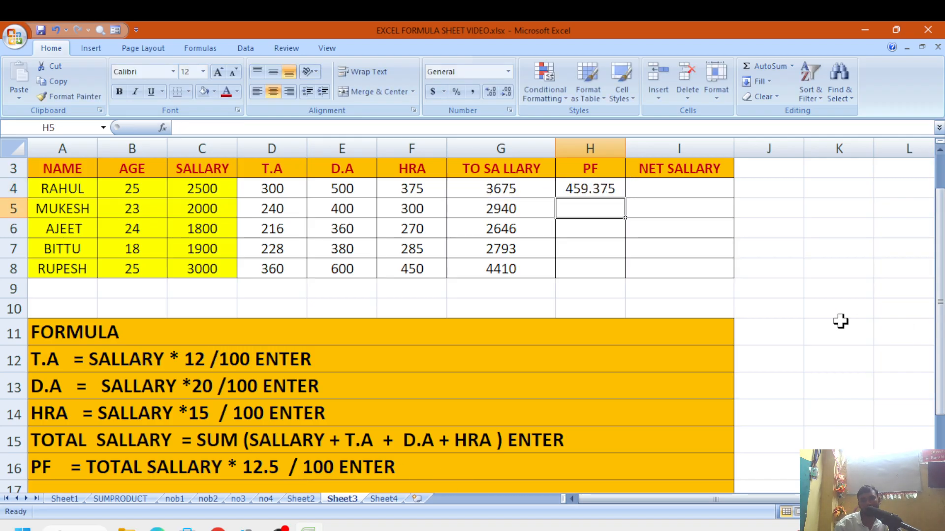
Step: Fill the PF formula from H4 down to H8 for the other employees
click(841, 321)
click(619, 190)
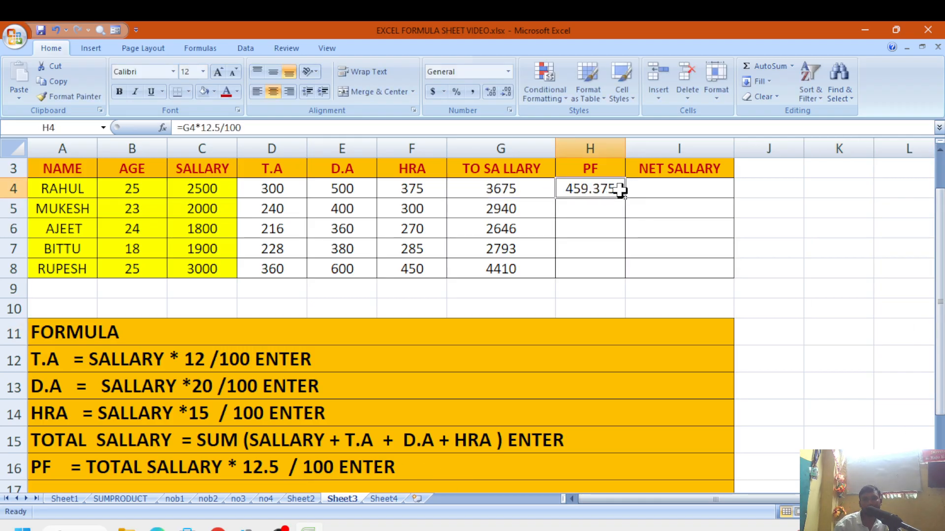
drag(626, 199, 626, 276)
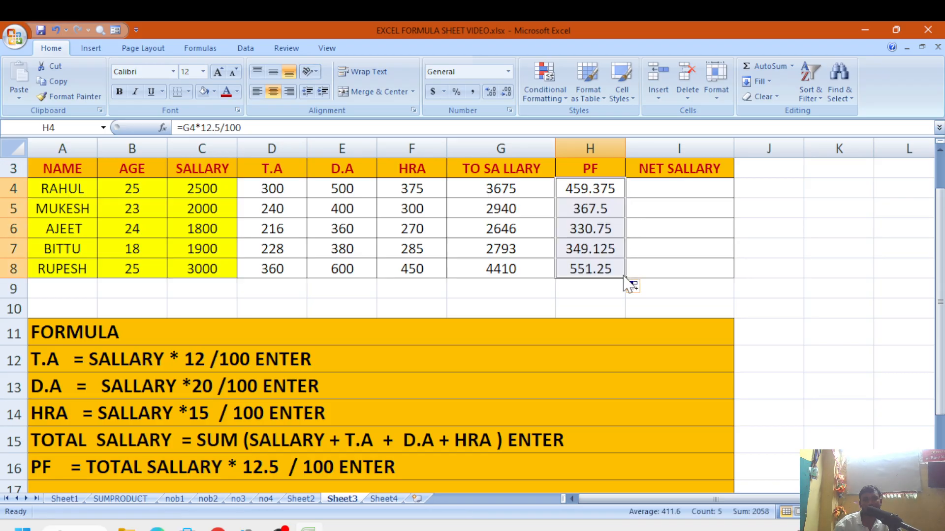
scroll(385, 274, down, 1)
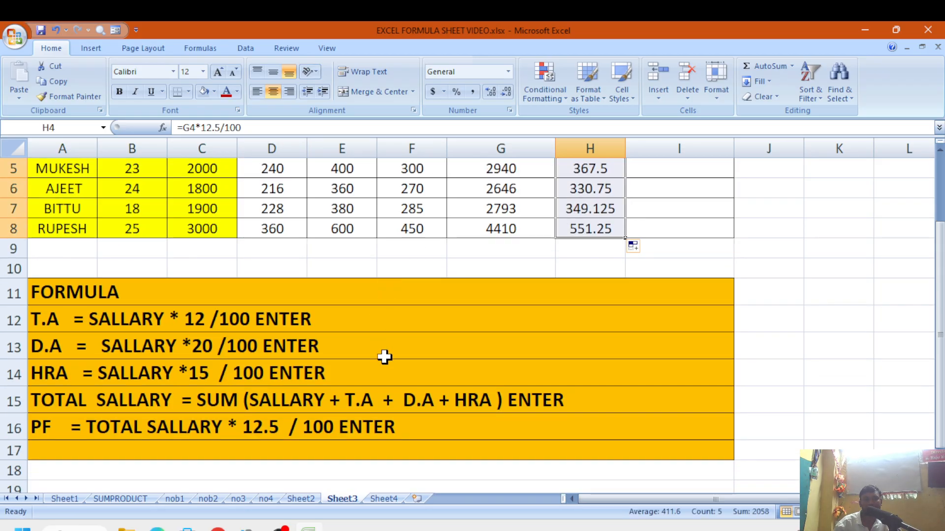
scroll(384, 358, up, 2)
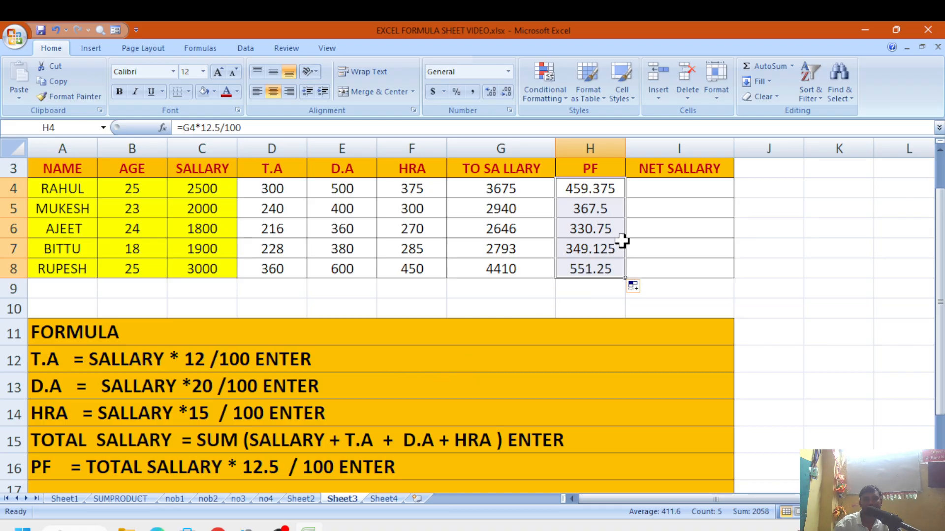
click(646, 194)
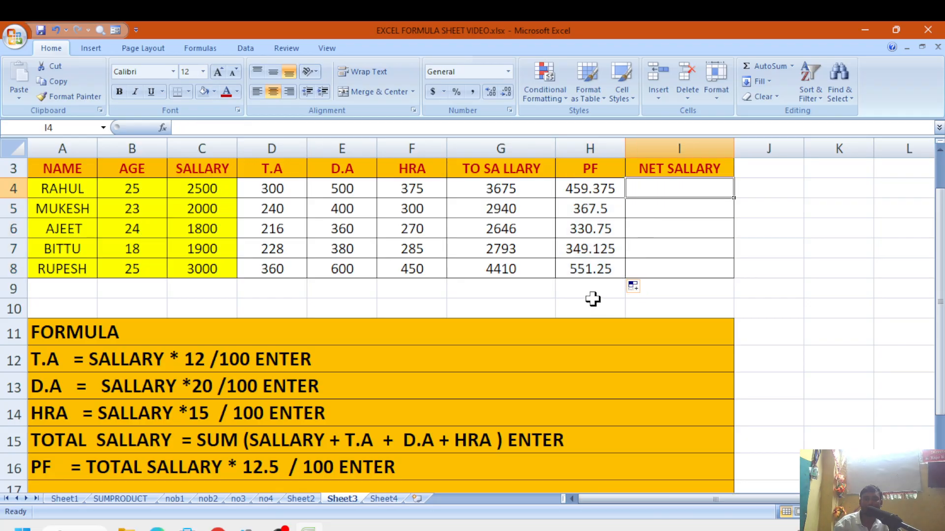
scroll(516, 373, down, 2)
scroll(516, 373, down, 1)
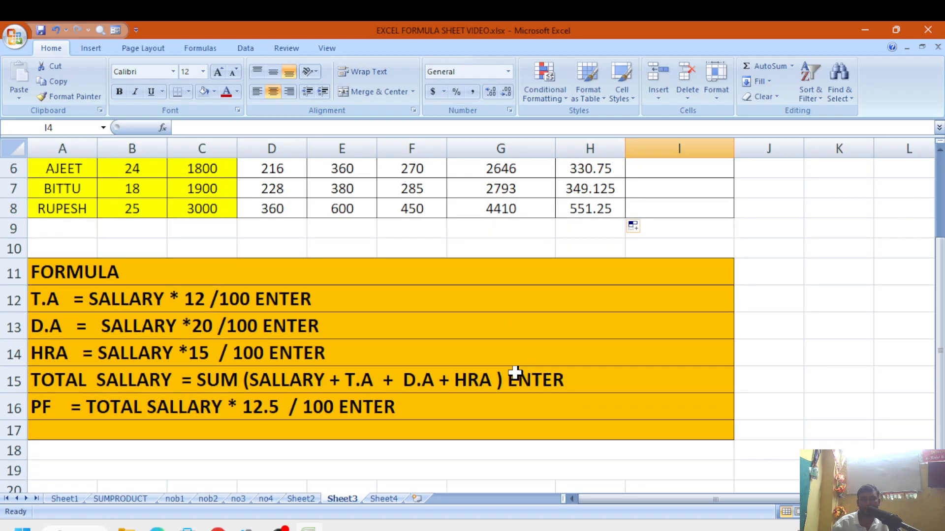
scroll(515, 373, up, 2)
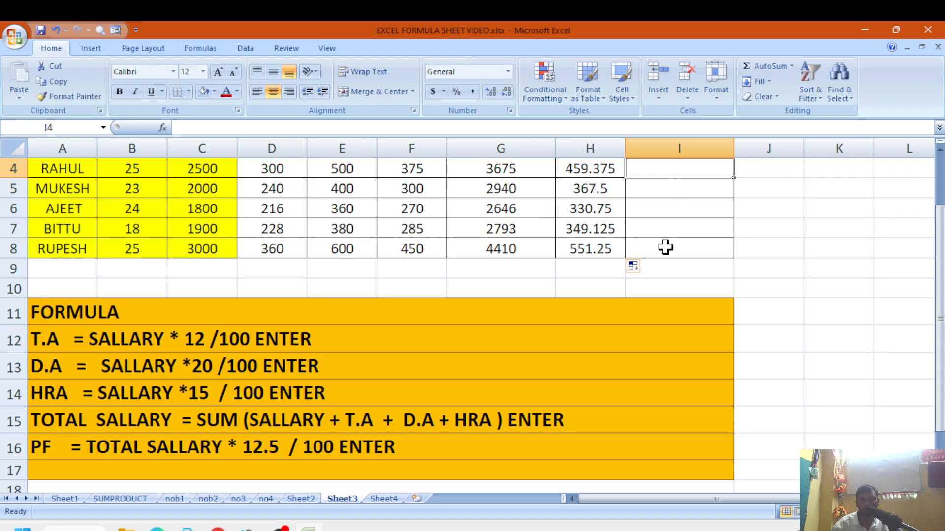
Step: Switch to OBS and stop the running screen recording
mouse_move(290, 525)
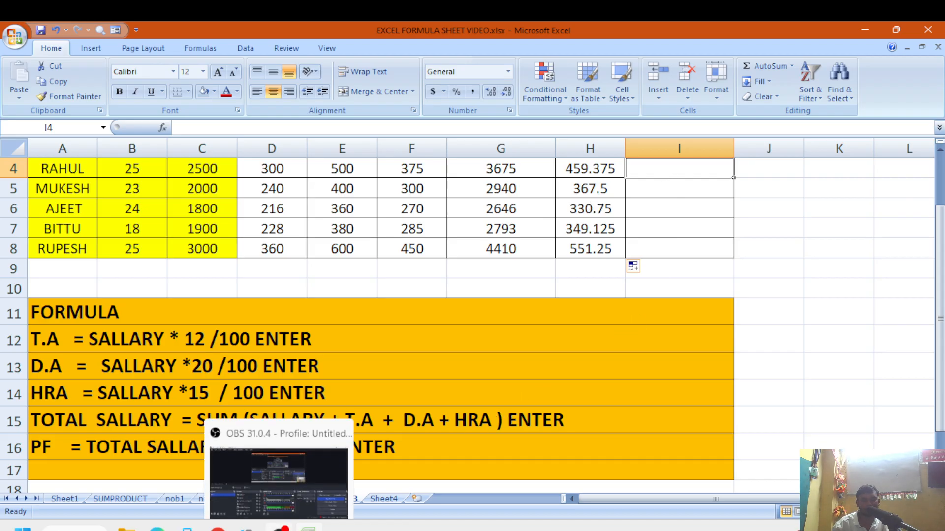
click(331, 501)
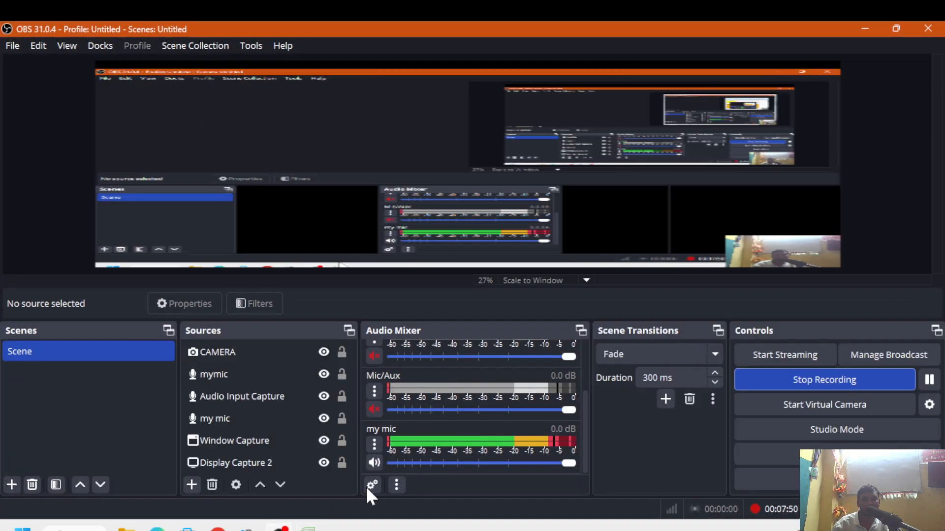
click(818, 377)
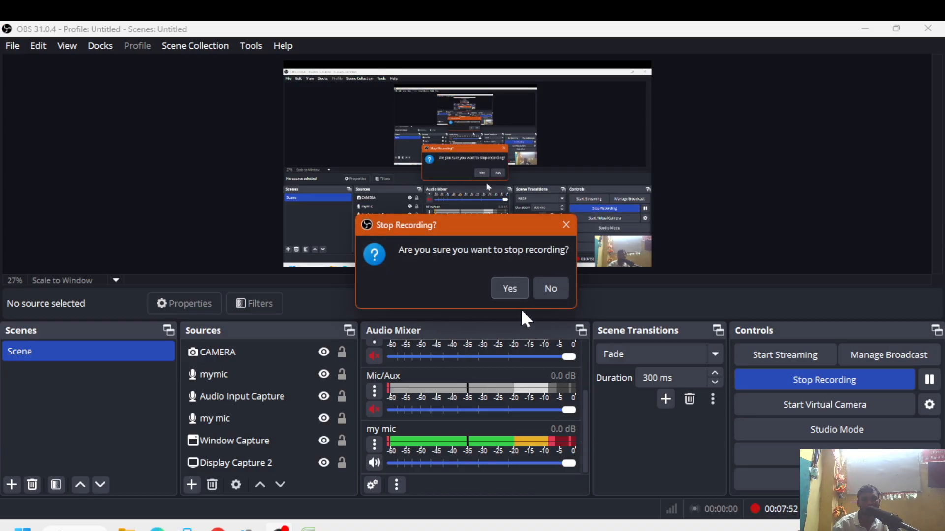